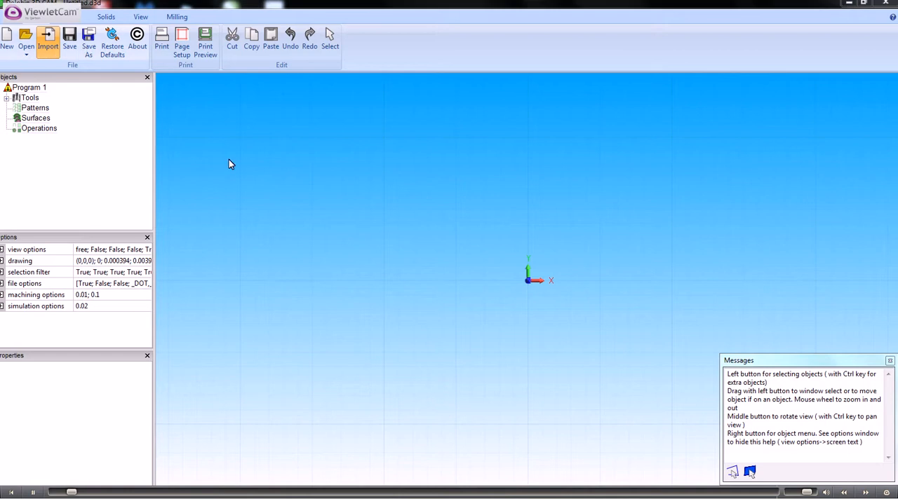
Import the STL model of the dog's head into the empty drawing
{"action": "left_click", "coordinate": [373, 159]}
{"action": "double_click", "coordinate": [373, 159]}
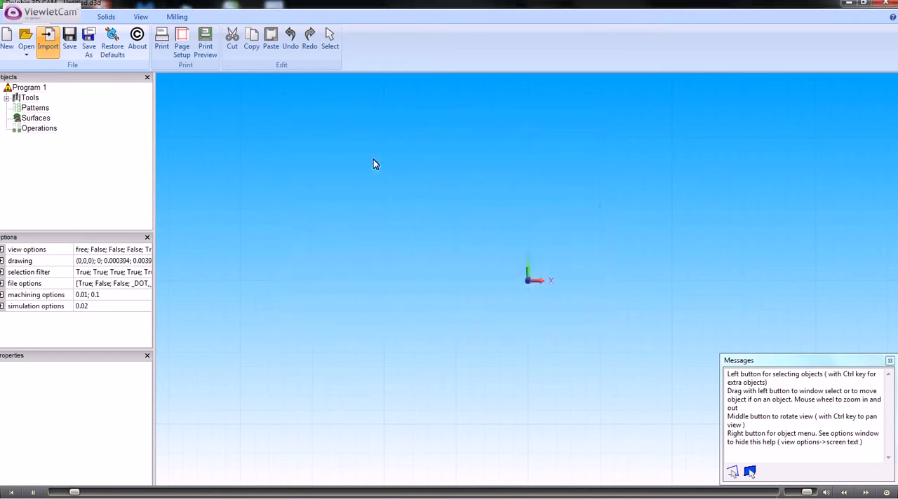
{"action": "middle_click_drag", "start_coordinate": [333, 307], "coordinate": [283, 277]}
{"action": "scroll", "coordinate": [287, 272], "scroll_direction": "down", "scroll_amount": 1}
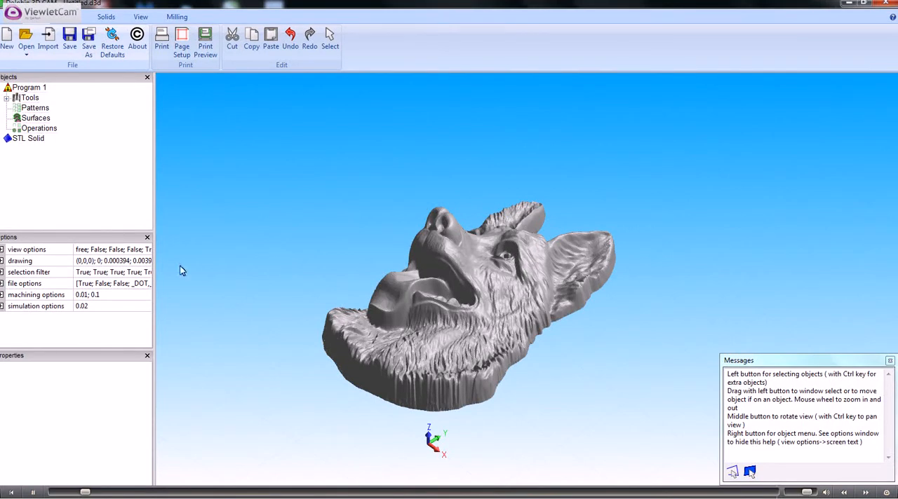
Set the units in the view options to mm
{"action": "left_click", "coordinate": [2, 251]}
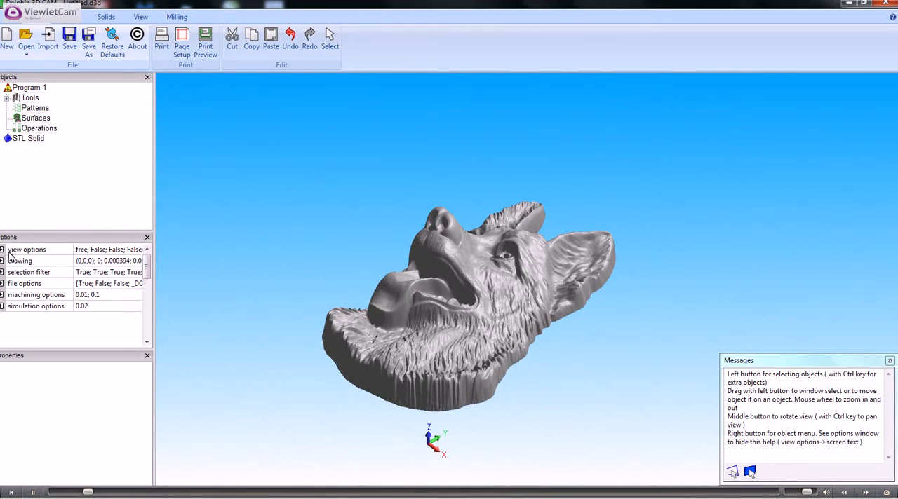
{"action": "left_click_drag", "start_coordinate": [147, 274], "coordinate": [149, 307]}
{"action": "scroll", "coordinate": [149, 307], "scroll_direction": "down", "scroll_amount": 1}
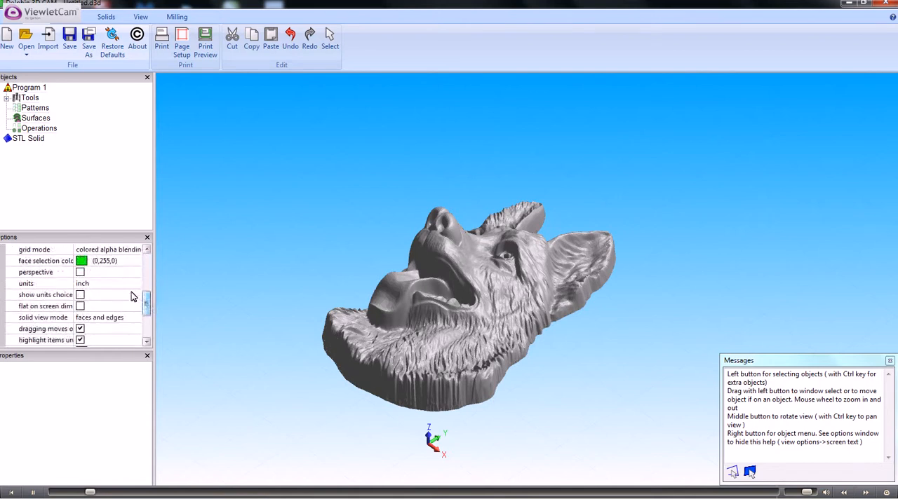
{"action": "left_click", "coordinate": [112, 283]}
{"action": "left_click", "coordinate": [136, 283]}
{"action": "left_click", "coordinate": [86, 296]}
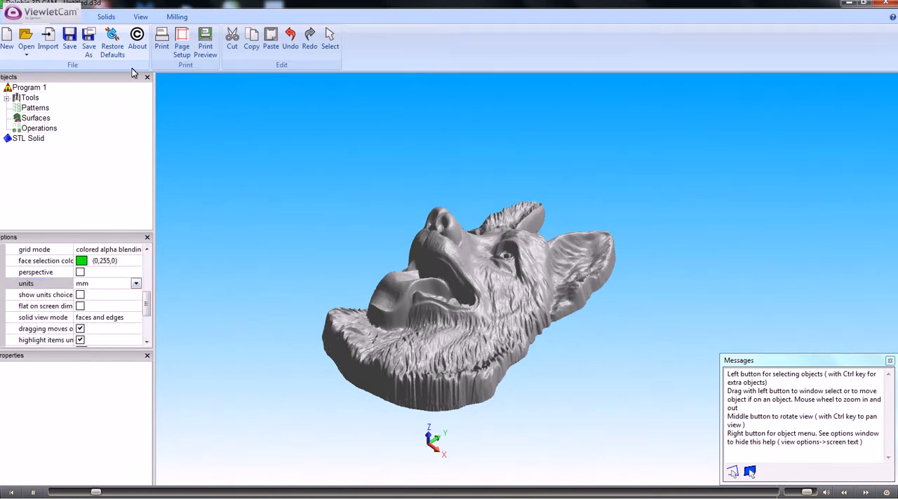
Scale the STL solid of the dog's head with Move Scale by a factor of 10
{"action": "left_click", "coordinate": [80, 17]}
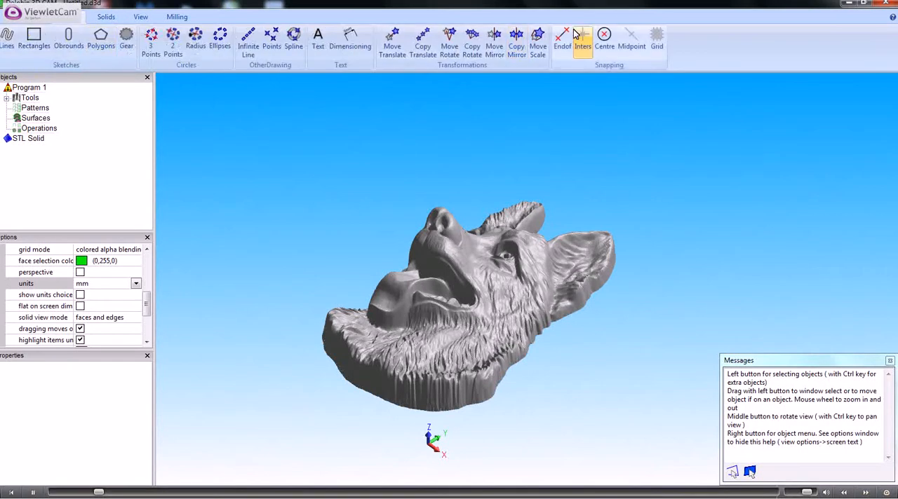
{"action": "left_click", "coordinate": [537, 38]}
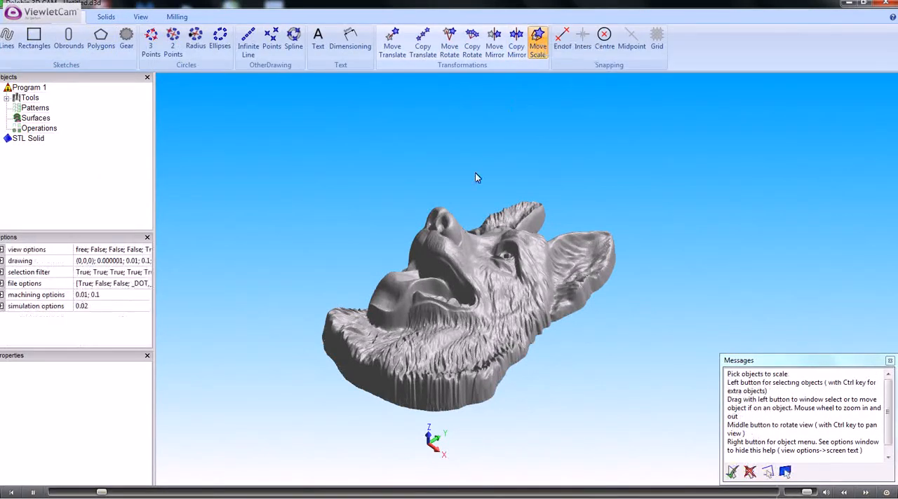
{"action": "left_click", "coordinate": [28, 138]}
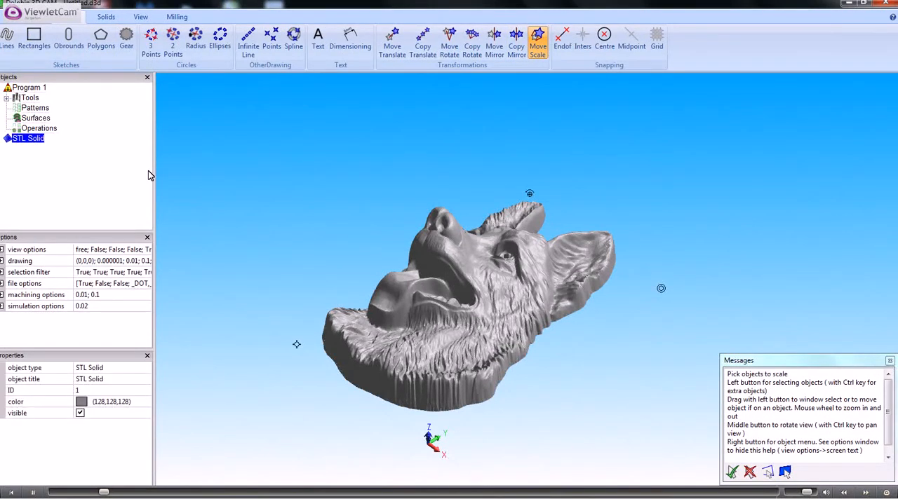
{"action": "key", "text": "Return"}
{"action": "left_click", "coordinate": [454, 281]}
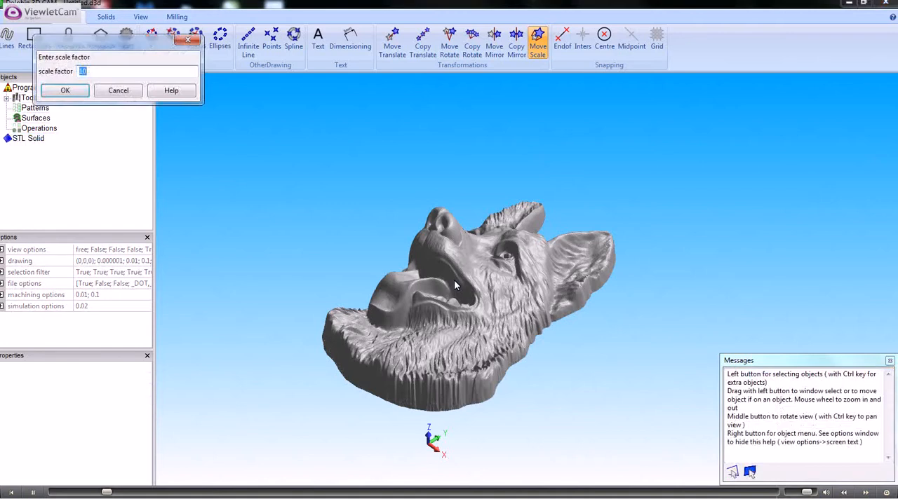
{"action": "left_click", "coordinate": [67, 91]}
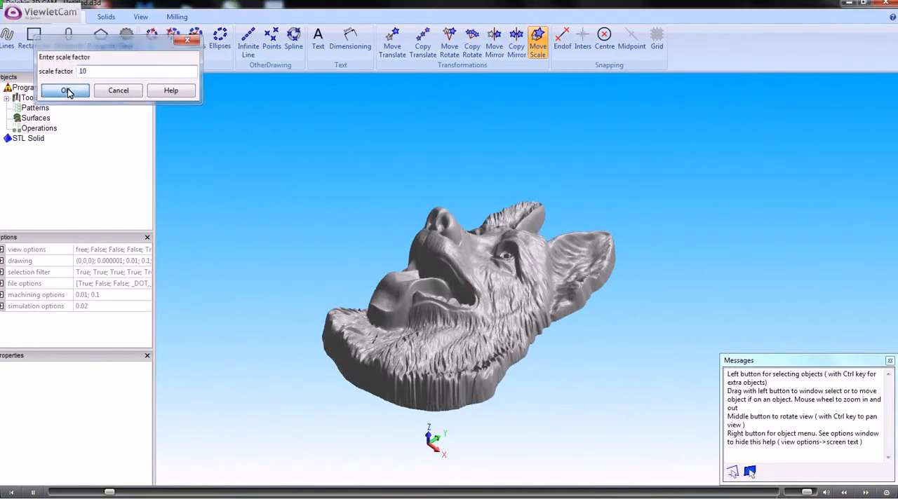
{"action": "scroll", "coordinate": [438, 226], "scroll_direction": "down", "scroll_amount": 7}
{"action": "left_click", "coordinate": [439, 226]}
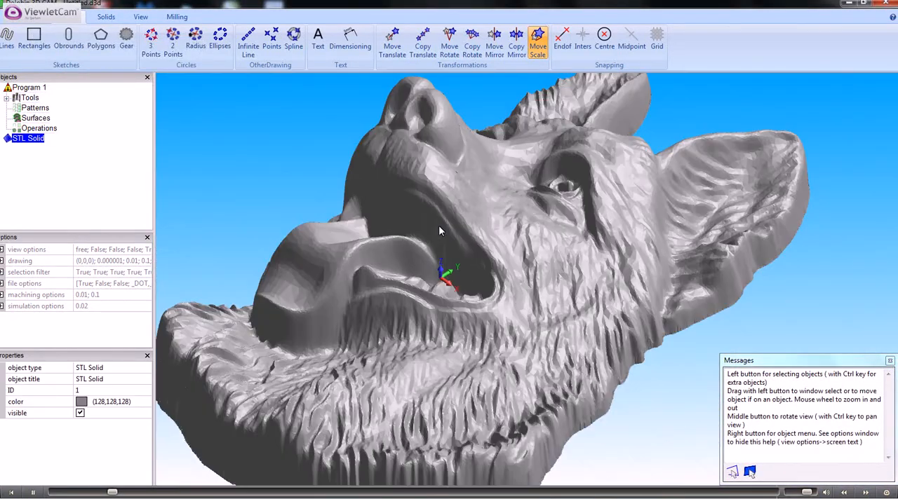
{"action": "scroll", "coordinate": [439, 226], "scroll_direction": "down", "scroll_amount": 4}
{"action": "scroll", "coordinate": [438, 226], "scroll_direction": "up", "scroll_amount": 1}
{"action": "scroll", "coordinate": [438, 226], "scroll_direction": "down", "scroll_amount": 1}
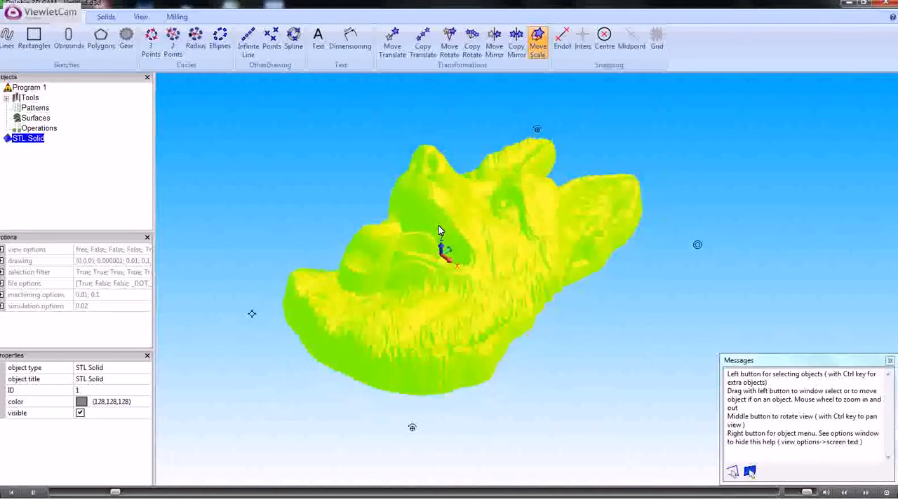
Review the properties of the 6mm Ball End Mill in the program's list of tools
{"action": "left_click", "coordinate": [7, 99]}
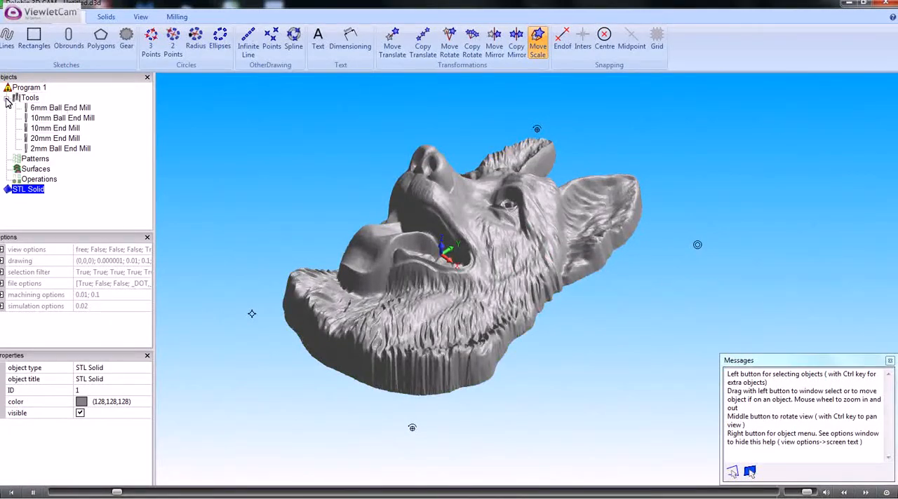
{"action": "left_click", "coordinate": [62, 109]}
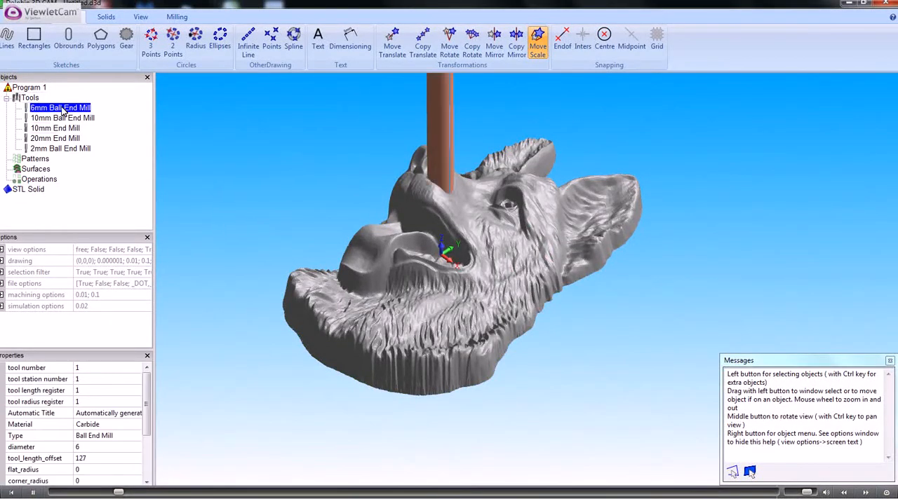
{"action": "left_click", "coordinate": [7, 100]}
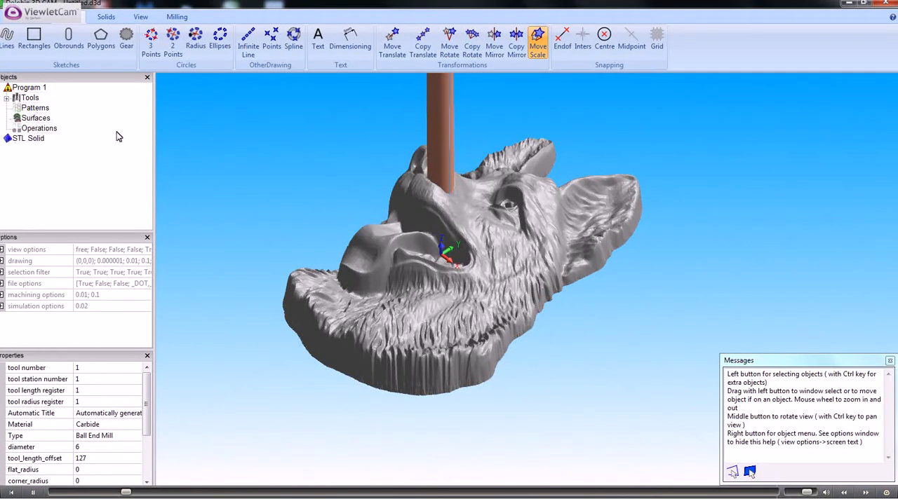
Draw a rectangle about 82 by 106 mm around the dog's head in the XY front view
{"action": "left_click", "coordinate": [32, 139]}
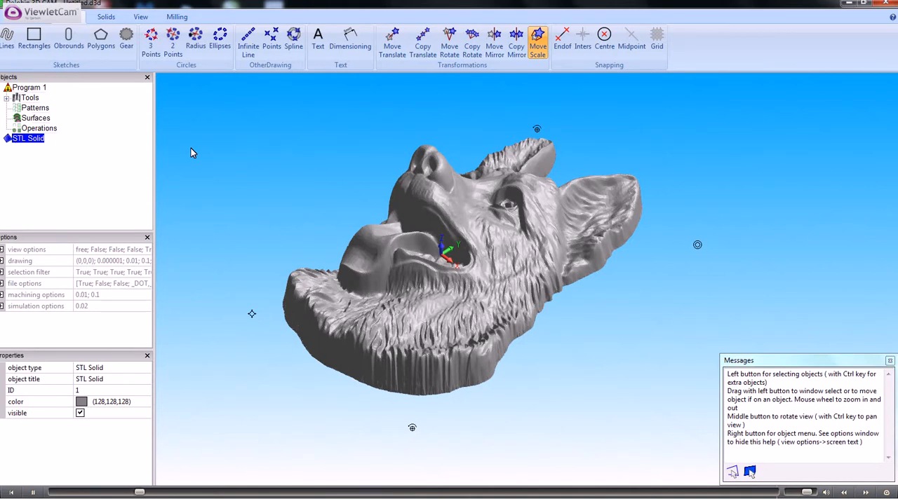
{"action": "left_click", "coordinate": [141, 18]}
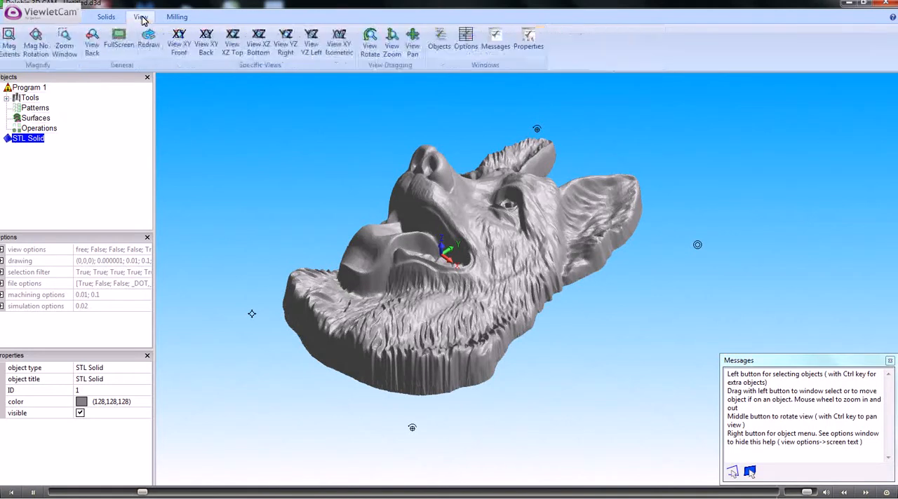
{"action": "left_click", "coordinate": [179, 42]}
{"action": "scroll", "coordinate": [268, 211], "scroll_direction": "down", "scroll_amount": 2}
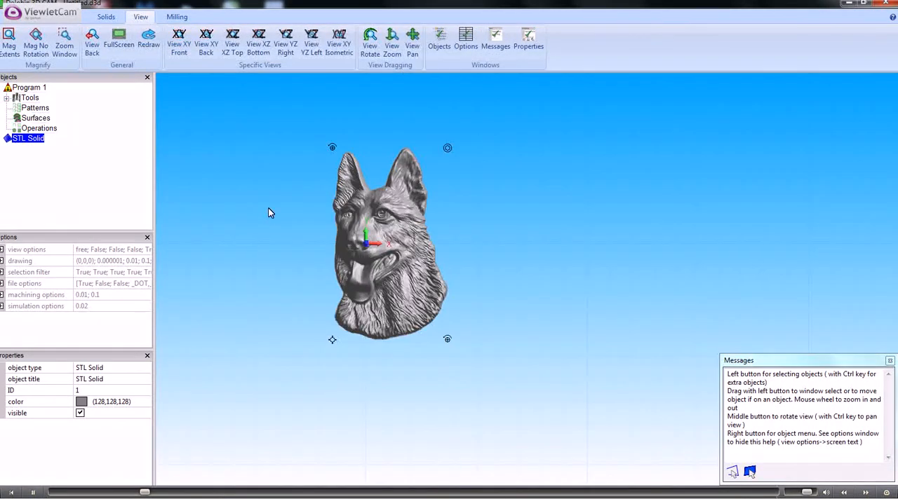
{"action": "left_click", "coordinate": [70, 16]}
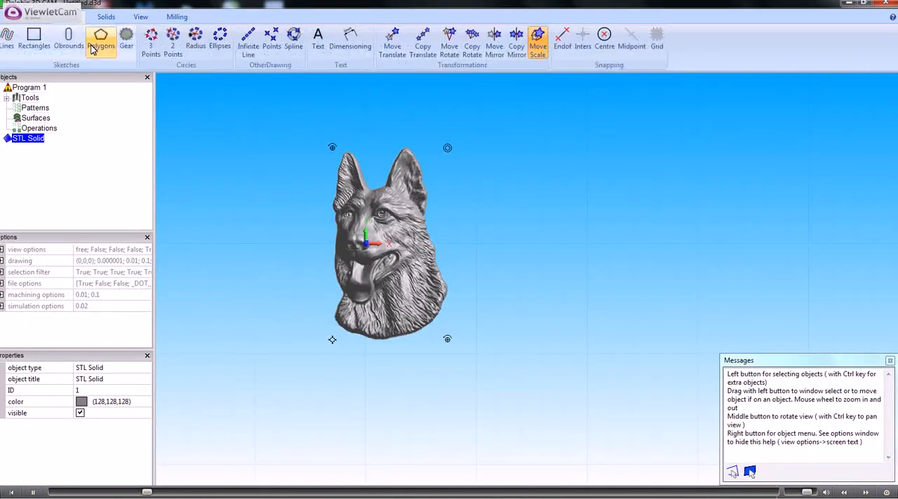
{"action": "left_click", "coordinate": [39, 41]}
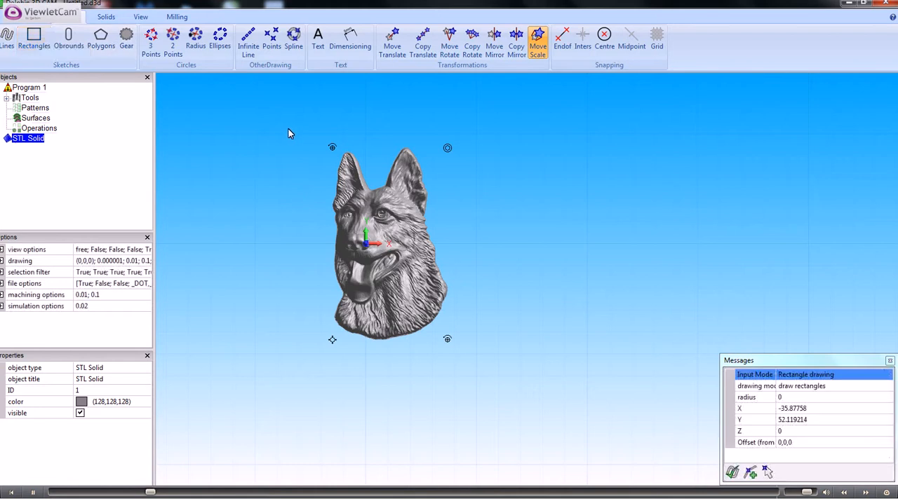
{"action": "left_click", "coordinate": [478, 364]}
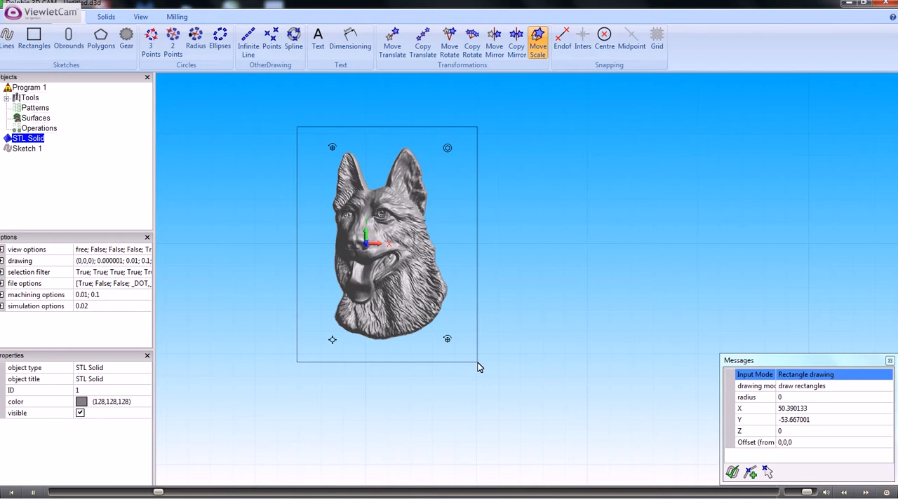
Set the milling origin to X mid, Y mid and Z max
{"action": "middle_click_drag", "start_coordinate": [444, 336], "coordinate": [381, 296]}
{"action": "left_click", "coordinate": [177, 17]}
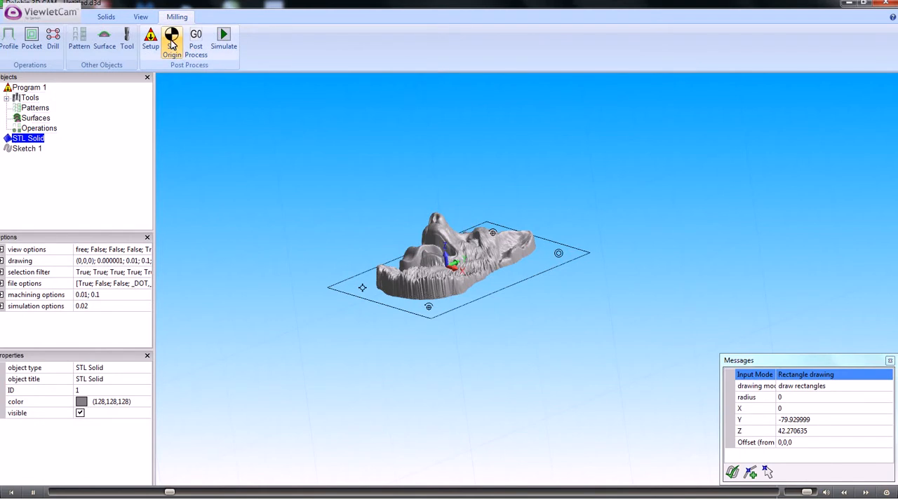
{"action": "left_click", "coordinate": [172, 38]}
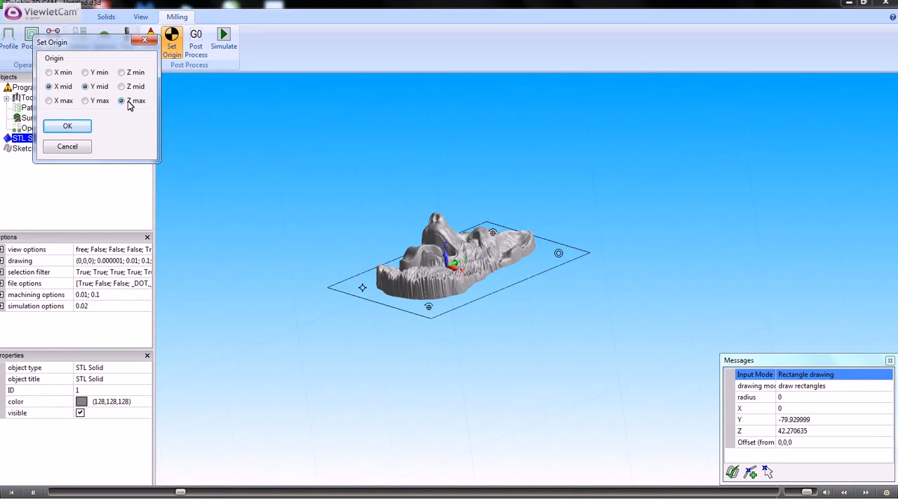
{"action": "left_click", "coordinate": [62, 128]}
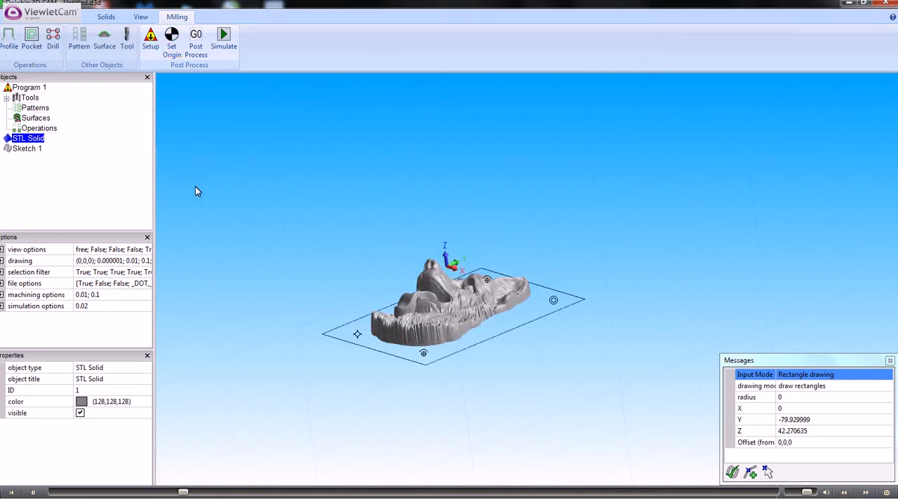
{"action": "middle_click_drag", "start_coordinate": [303, 240], "coordinate": [319, 294]}
{"action": "scroll", "coordinate": [298, 227], "scroll_direction": "down", "scroll_amount": 1}
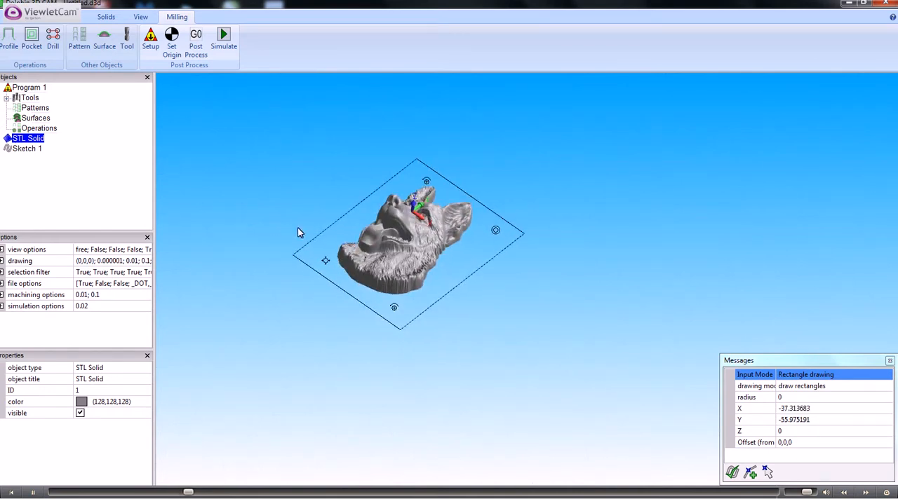
{"action": "scroll", "coordinate": [298, 228], "scroll_direction": "up", "scroll_amount": 3}
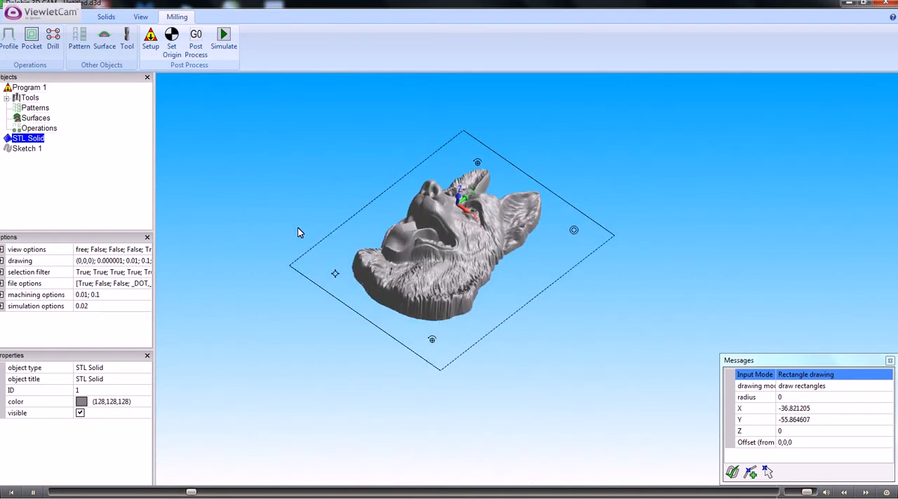
Add a new carbide Slot Cutter as tool 6 with a 2 mm diameter and a cutting edge height of 20
{"action": "left_click", "coordinate": [127, 37]}
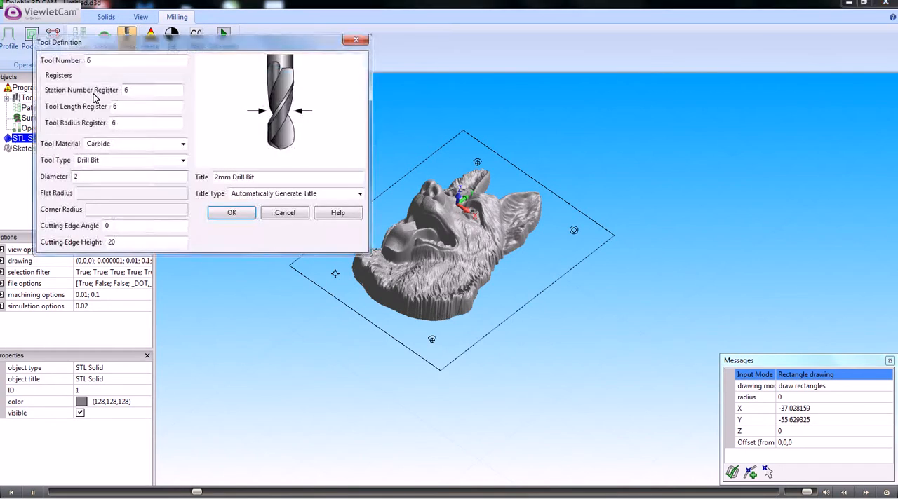
{"action": "left_click", "coordinate": [183, 160]}
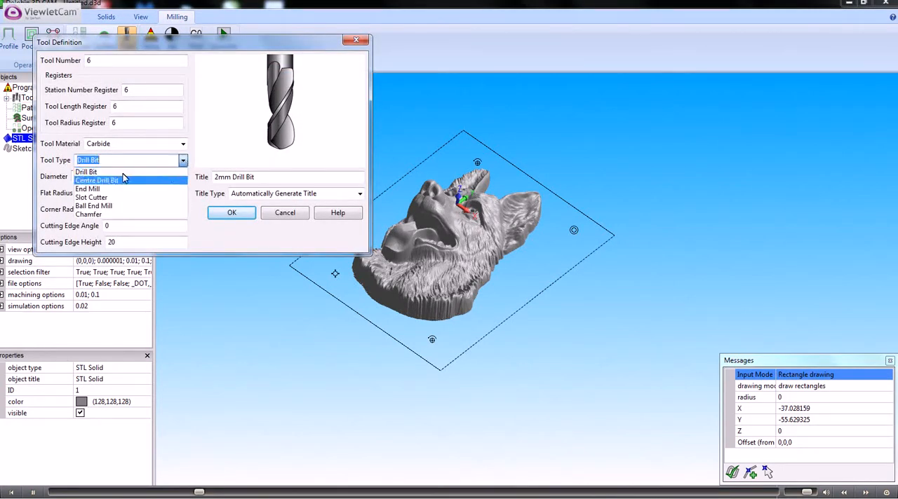
{"action": "left_click", "coordinate": [96, 199]}
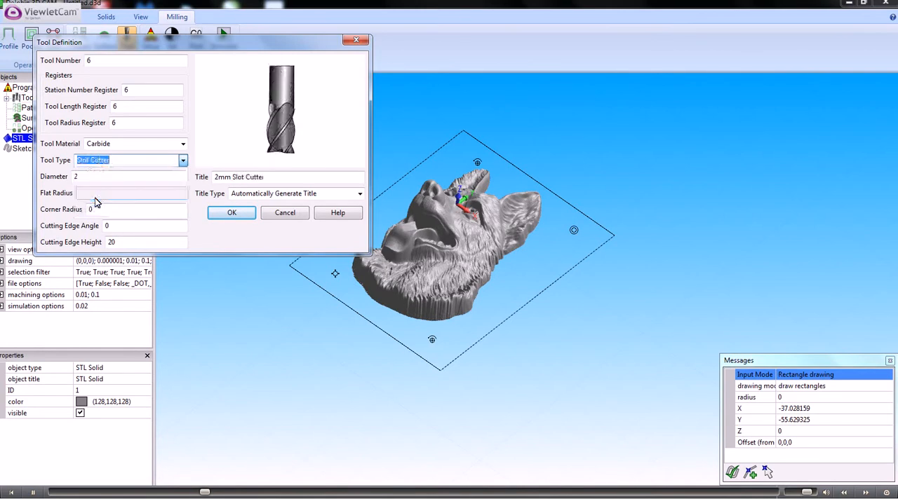
{"action": "left_click", "coordinate": [121, 242]}
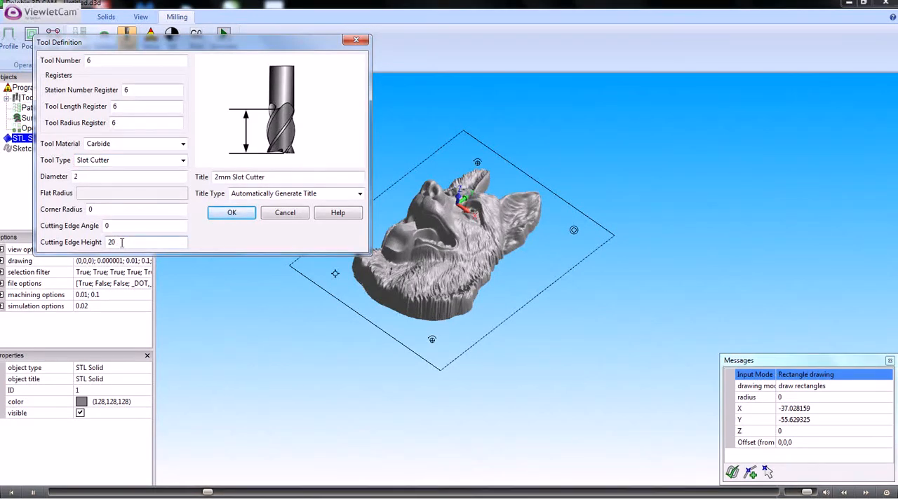
{"action": "left_click", "coordinate": [119, 226]}
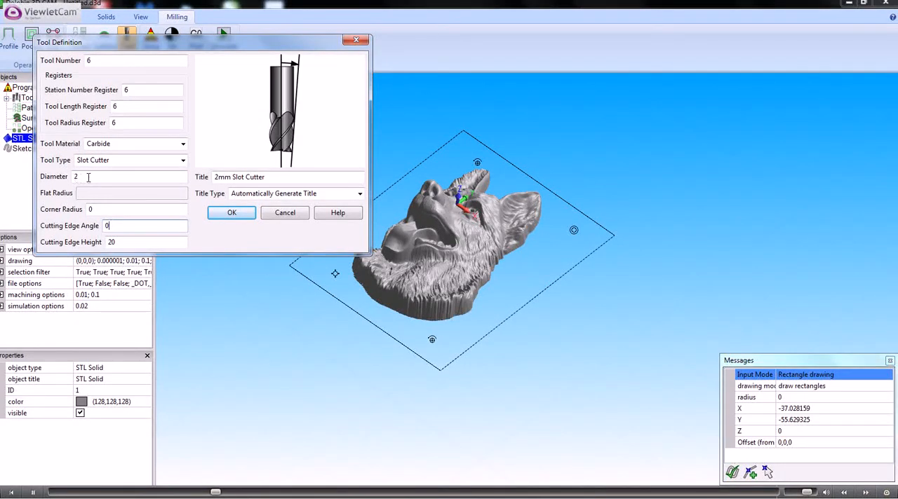
{"action": "left_click", "coordinate": [232, 214]}
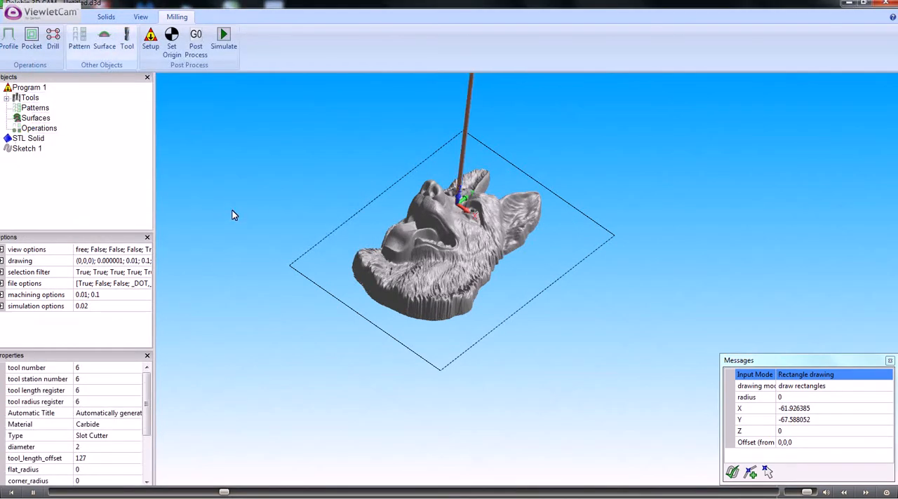
Create a machining surface from solid 1, the dog's head, with tolerance 0.1 and material allowance 0
{"action": "left_click", "coordinate": [27, 149]}
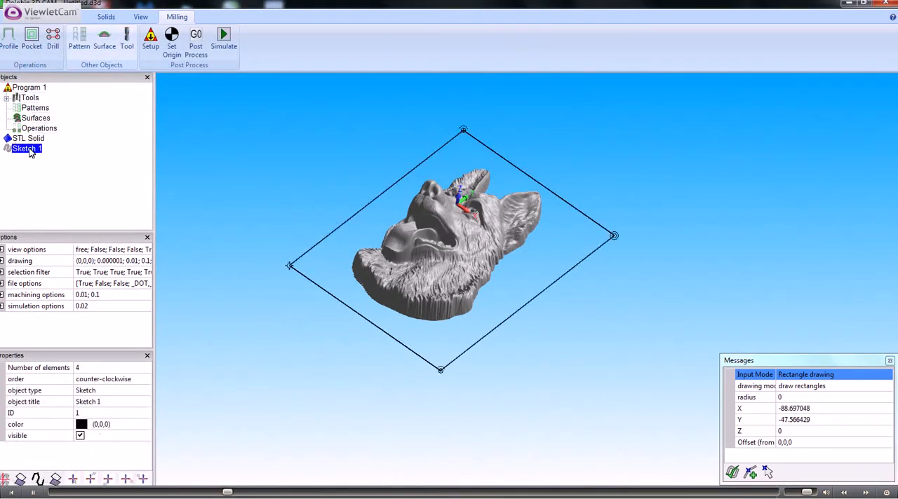
{"action": "left_click", "coordinate": [103, 42]}
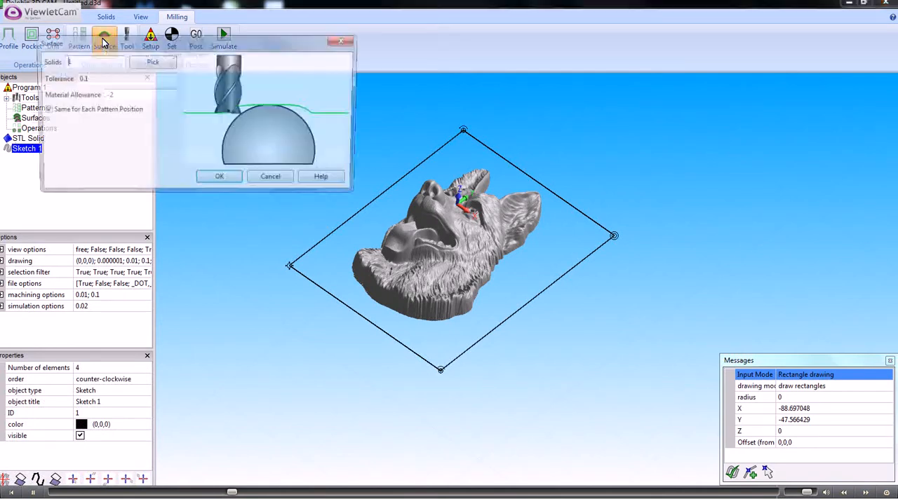
{"action": "left_click", "coordinate": [95, 78]}
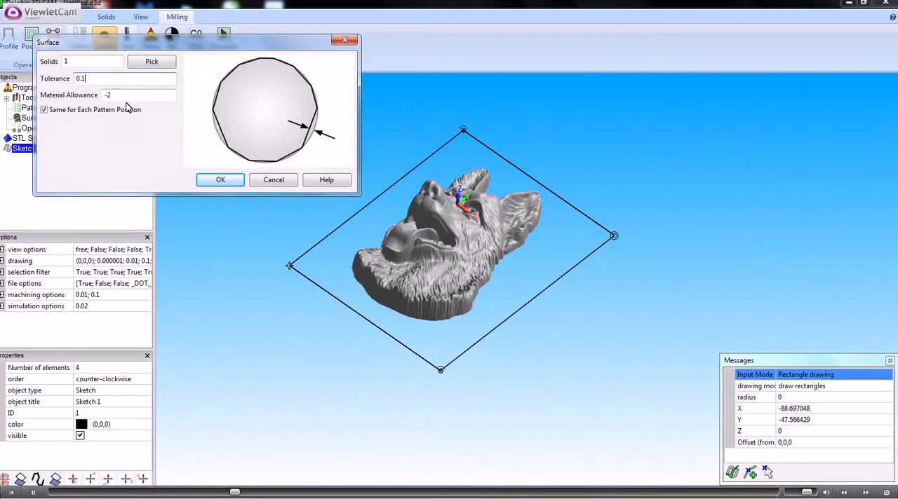
{"action": "left_click", "coordinate": [123, 95]}
{"action": "type", "text": "0"}
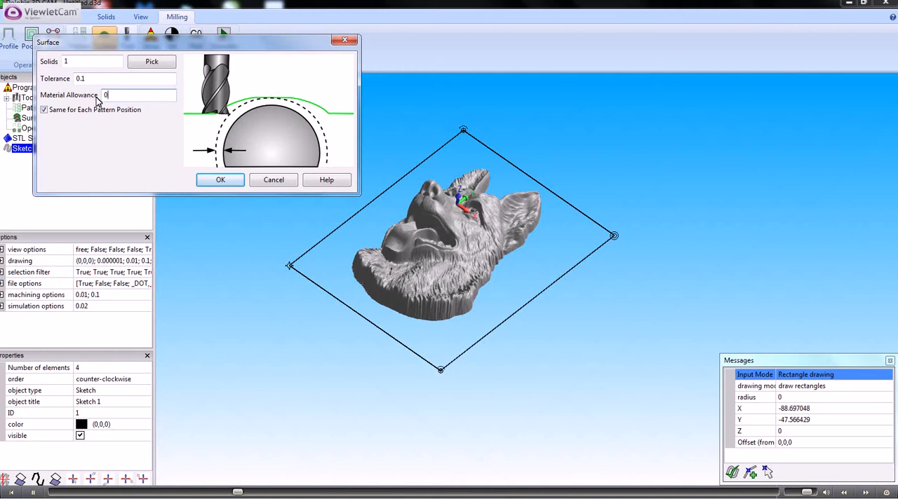
{"action": "left_click", "coordinate": [92, 79]}
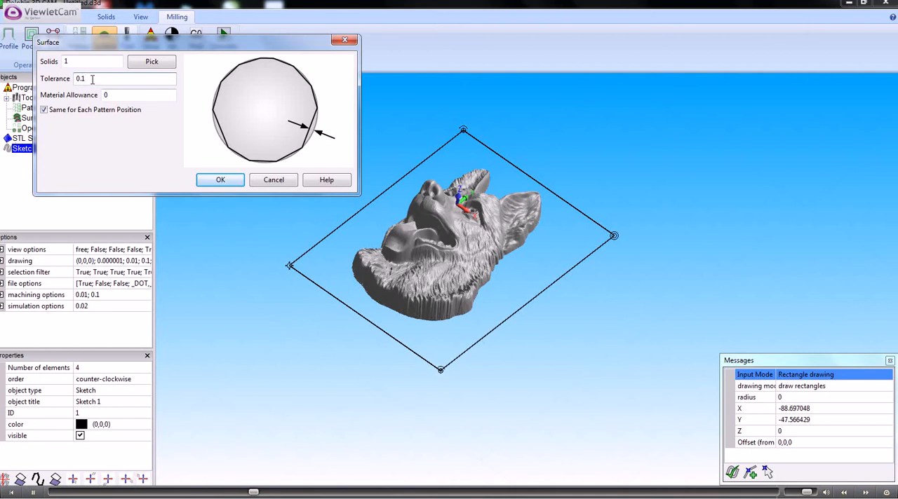
{"action": "left_click", "coordinate": [223, 180]}
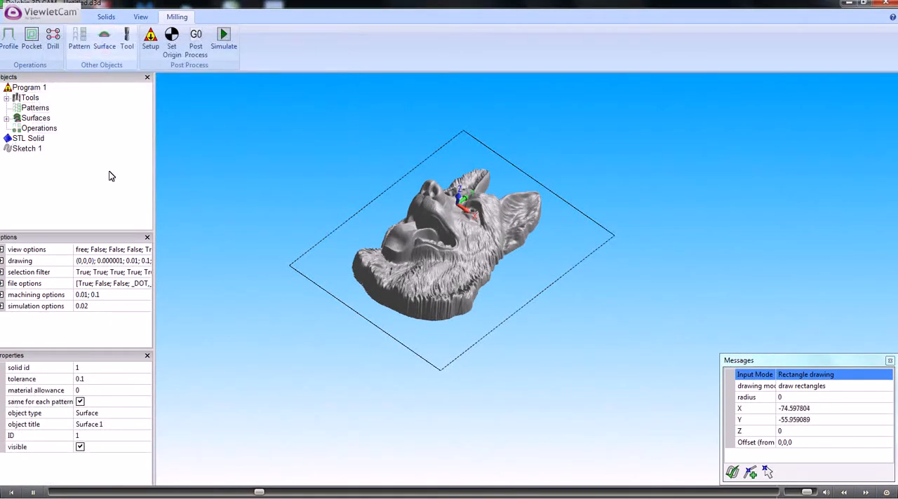
Create a pocket operation from the boundary sketch using the 2mm Ball End Mill, Surface 1, a step over of 2 and a final depth of -30
{"action": "left_click", "coordinate": [27, 148]}
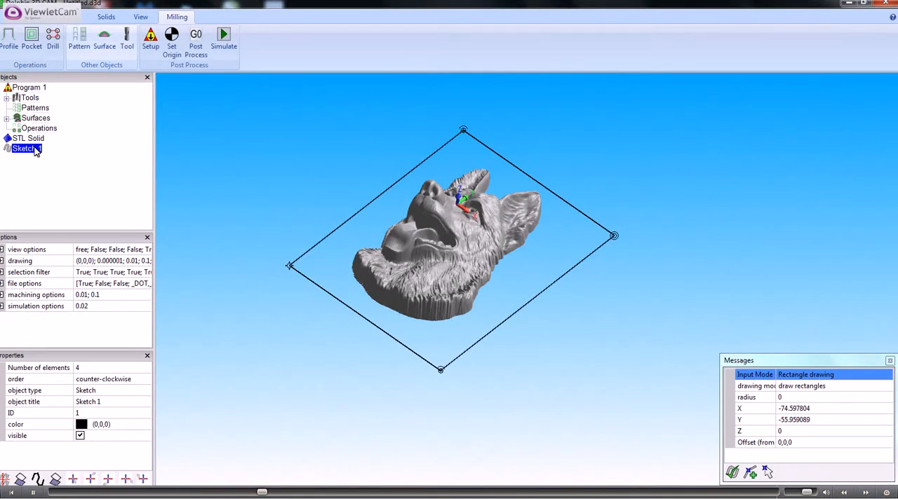
{"action": "right_click", "coordinate": [35, 152]}
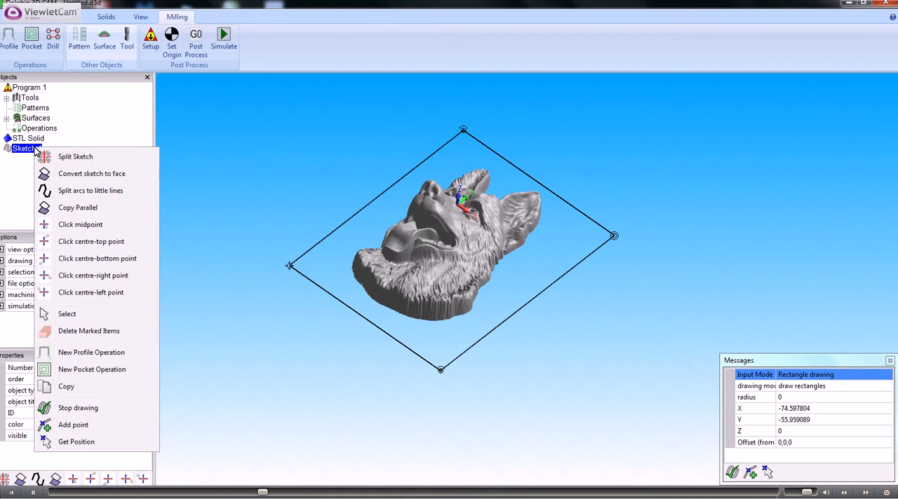
{"action": "left_click", "coordinate": [89, 369]}
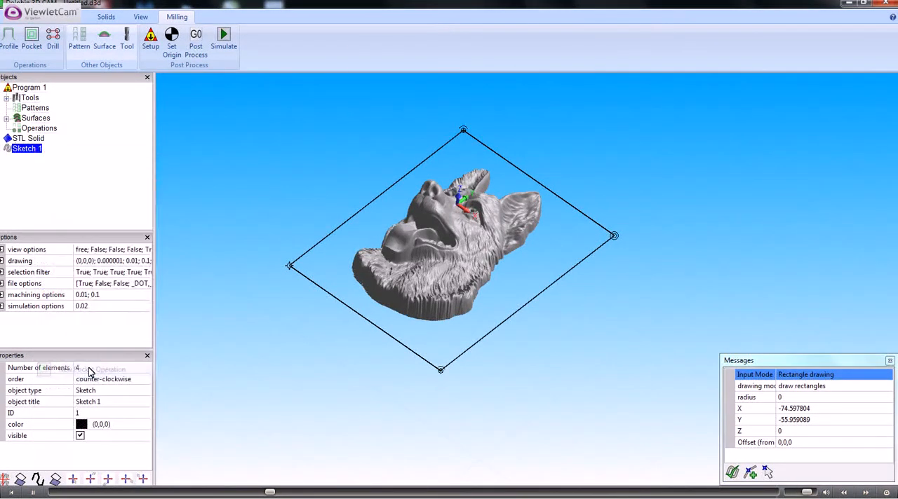
{"action": "double_click", "coordinate": [80, 60]}
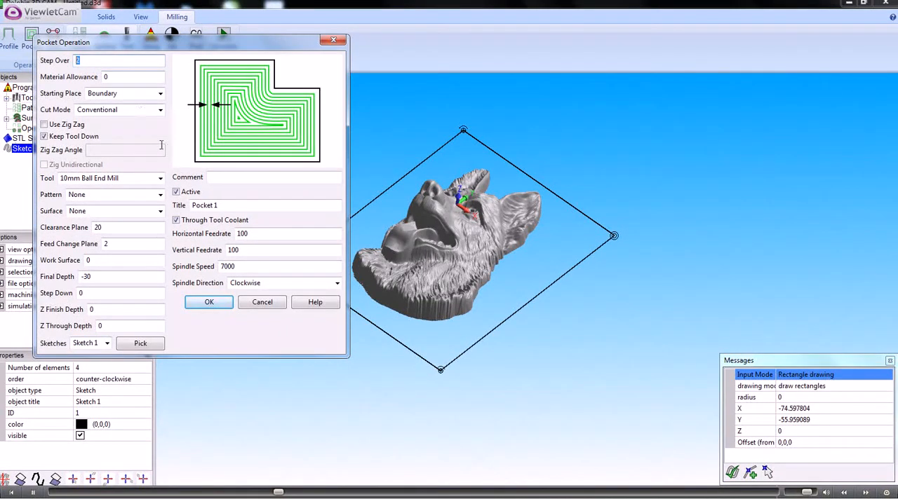
{"action": "left_click", "coordinate": [160, 178]}
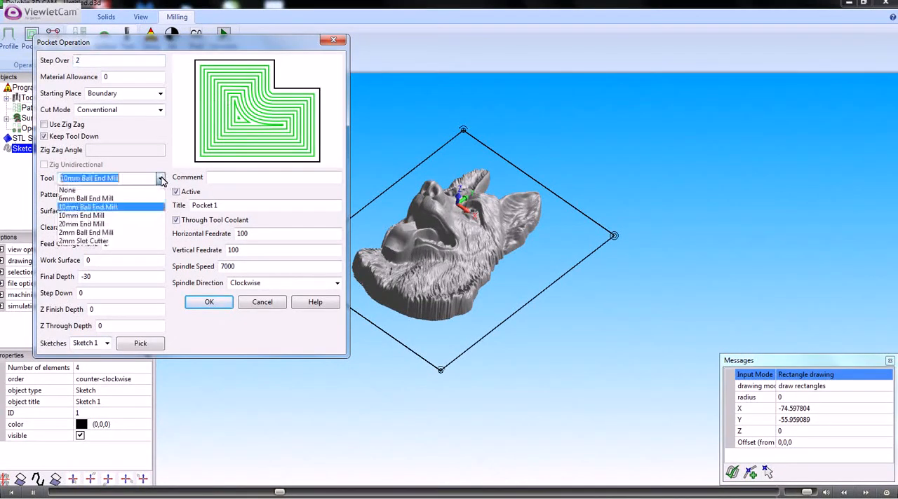
{"action": "left_click", "coordinate": [85, 232]}
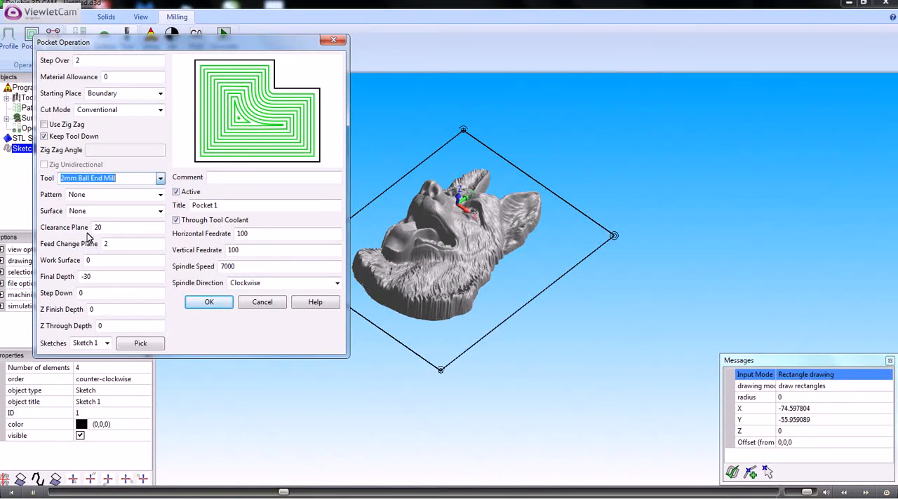
{"action": "left_click", "coordinate": [159, 211]}
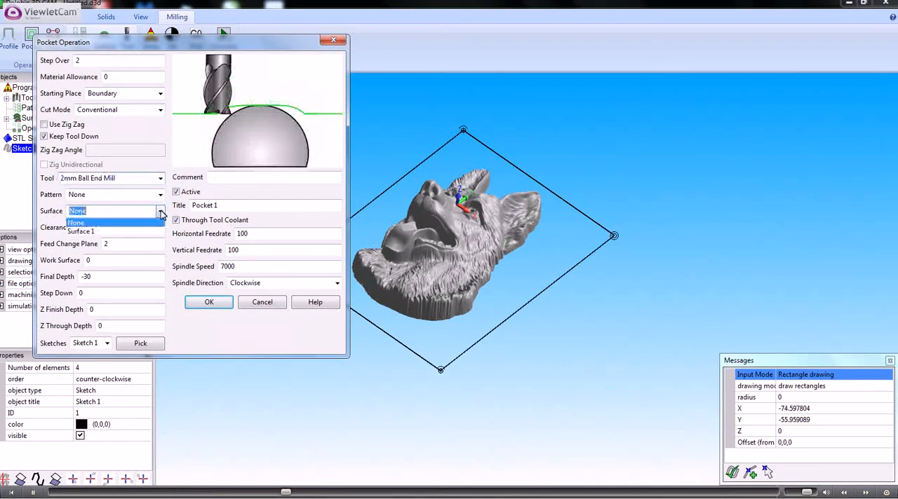
{"action": "left_click", "coordinate": [81, 234]}
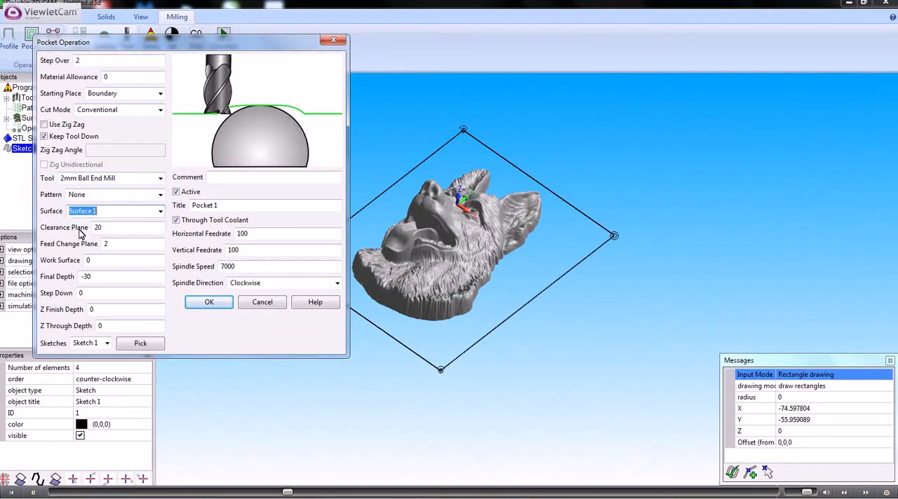
{"action": "left_click", "coordinate": [96, 277]}
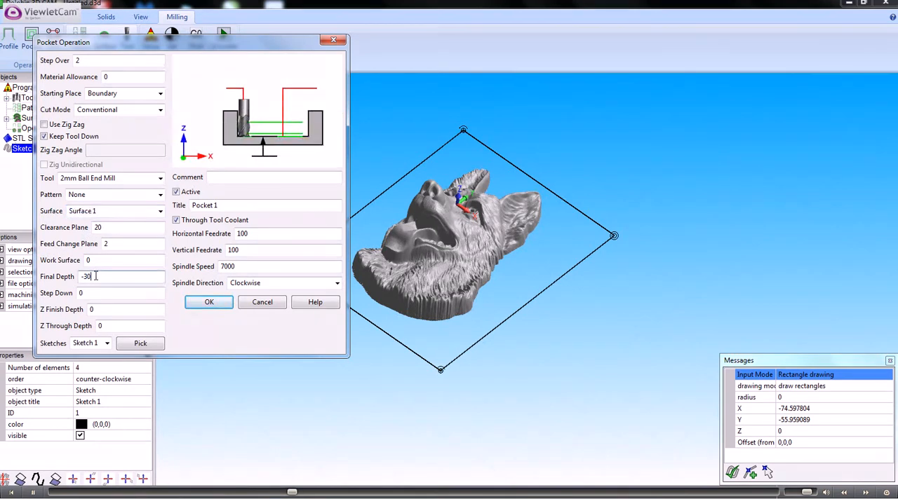
{"action": "left_click", "coordinate": [209, 304]}
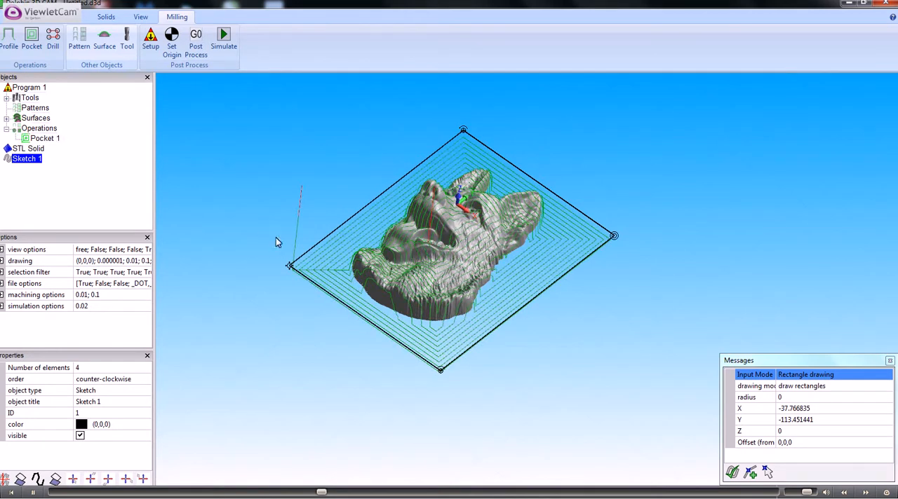
Start the toolpath simulation and save the drawing as "dog head" in the customer's folder under 1-Support
{"action": "mouse_move", "coordinate": [276, 238]}
{"action": "middle_mouse_down"}
{"action": "mouse_move", "coordinate": [258, 204]}
{"action": "mouse_move", "coordinate": [236, 203]}
{"action": "mouse_move", "coordinate": [270, 223]}
{"action": "mouse_move", "coordinate": [260, 267]}
{"action": "mouse_move", "coordinate": [257, 250]}
{"action": "mouse_move", "coordinate": [272, 250]}
{"action": "middle_mouse_up"}
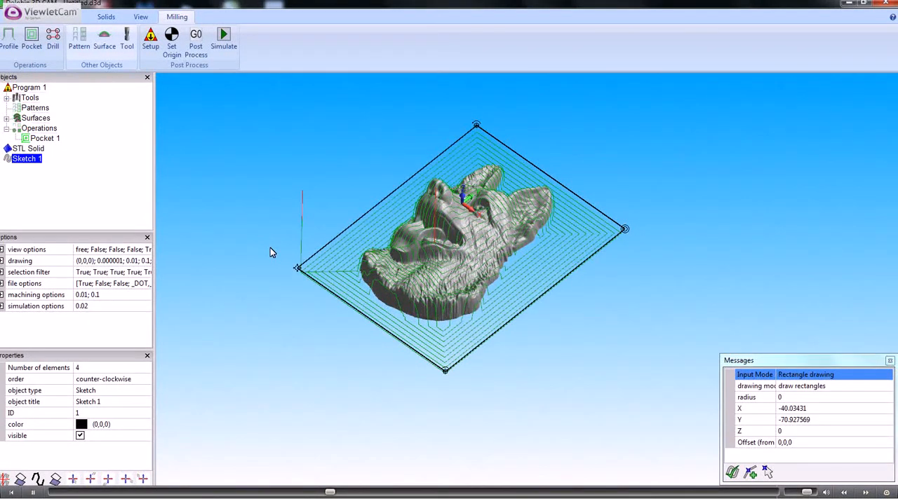
{"action": "left_click", "coordinate": [224, 37]}
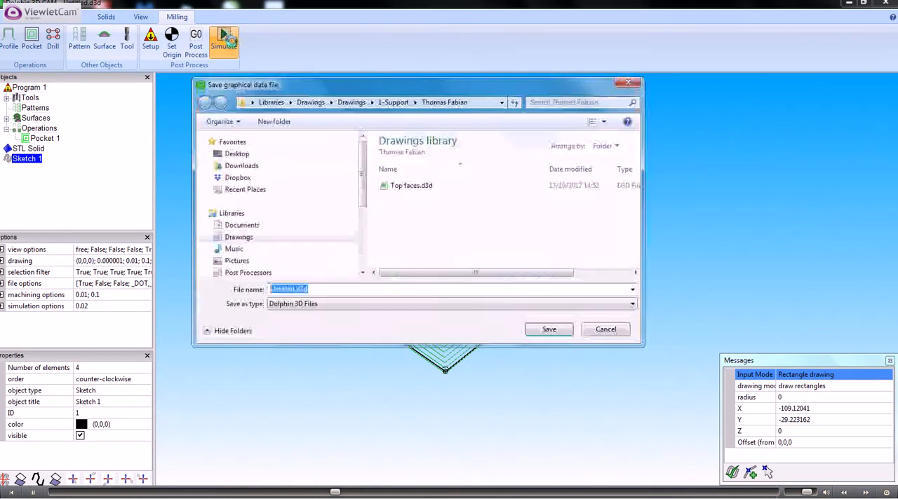
{"action": "type", "text": "do"}
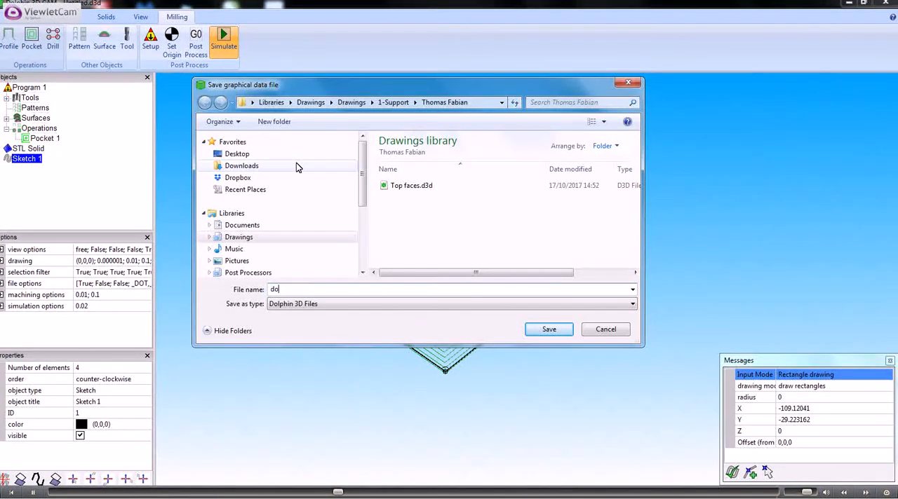
{"action": "type", "text": "g head"}
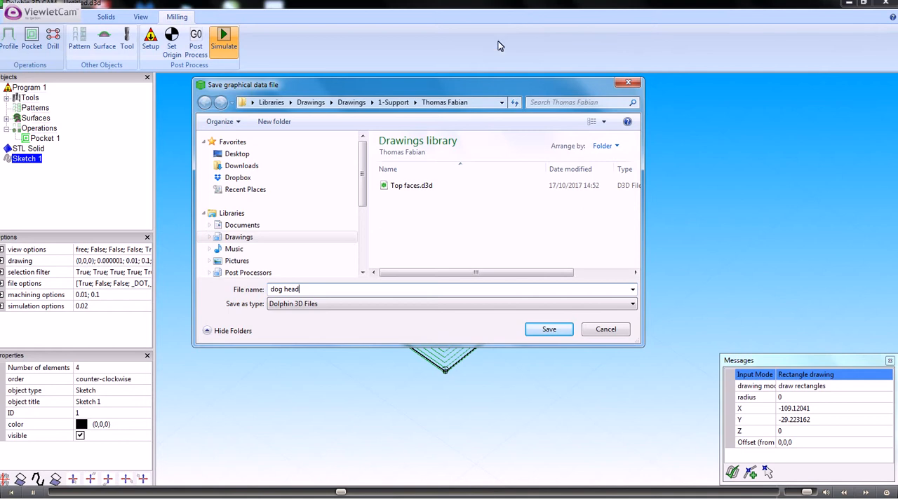
{"action": "left_click", "coordinate": [395, 103]}
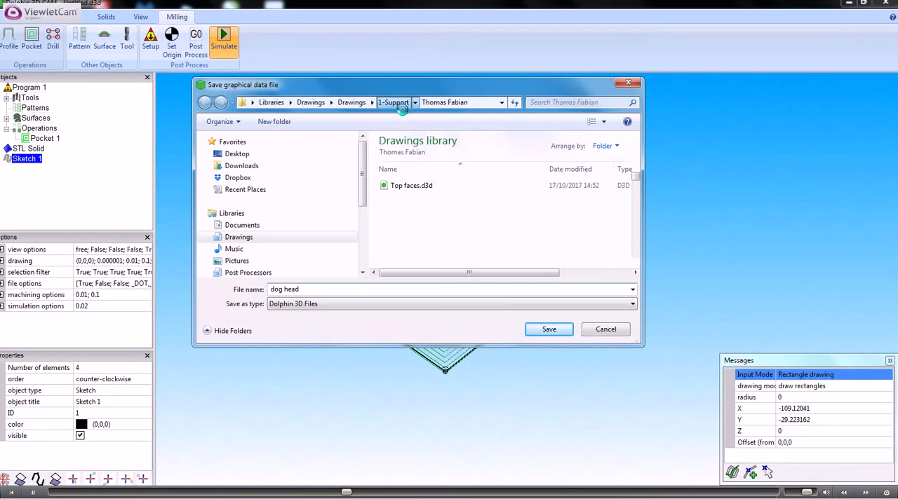
{"action": "left_click", "coordinate": [452, 208]}
{"action": "scroll", "coordinate": [454, 221], "scroll_direction": "down", "scroll_amount": 7}
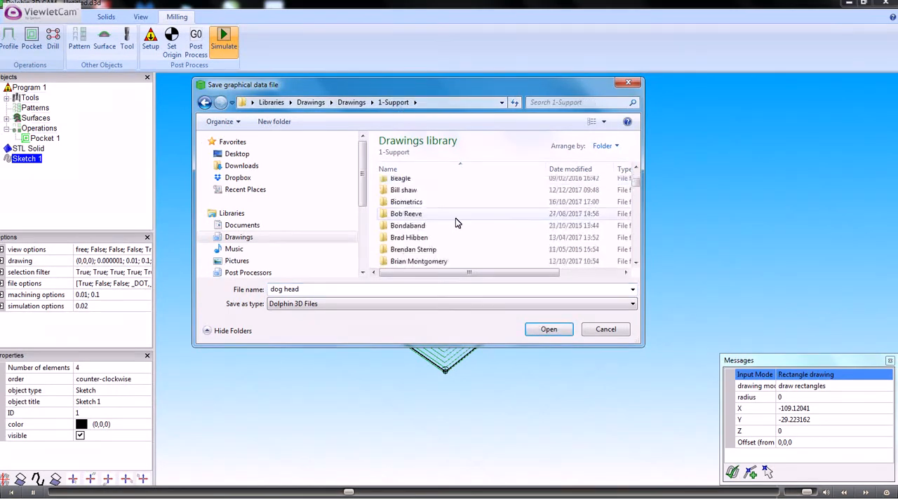
{"action": "scroll", "coordinate": [455, 223], "scroll_direction": "down", "scroll_amount": 2}
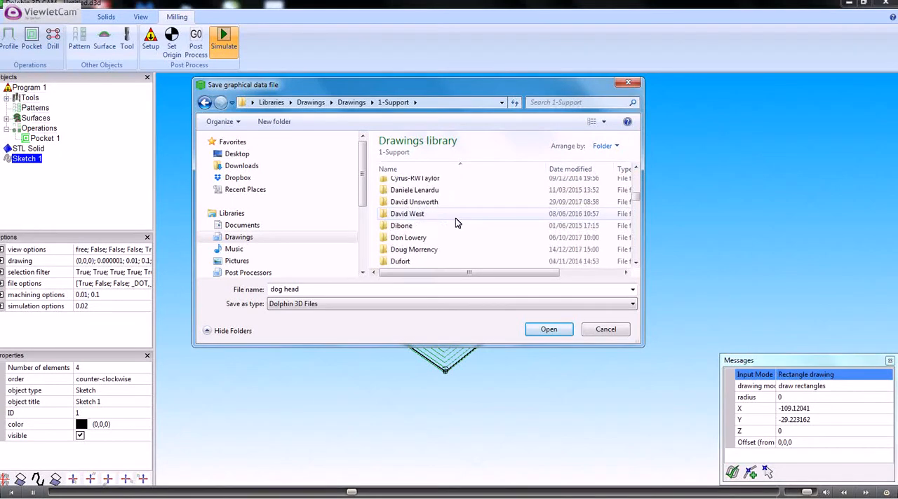
{"action": "double_click", "coordinate": [430, 251]}
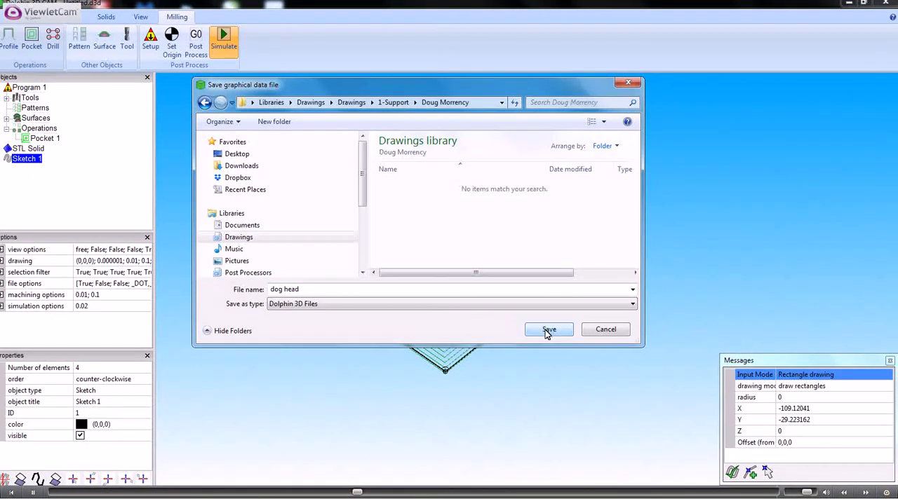
{"action": "left_click", "coordinate": [550, 330]}
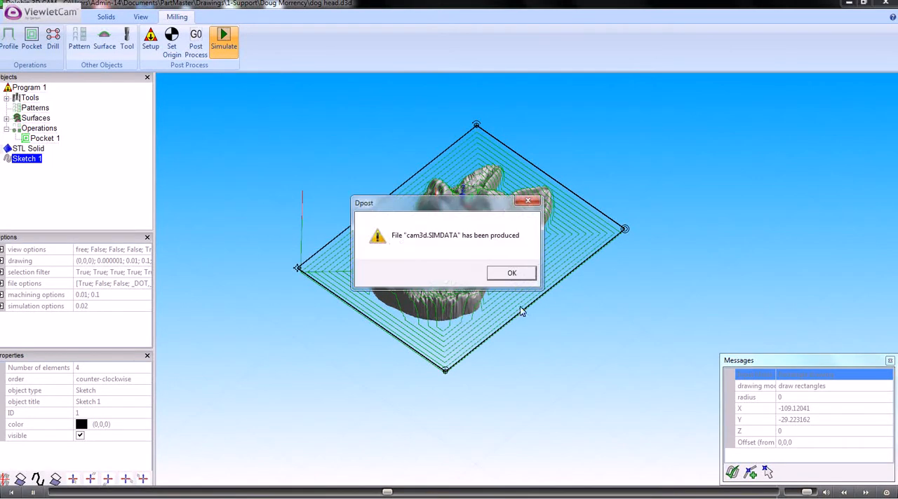
Run the machining simulation of the pocket toolpath with the default stock size and borders
{"action": "left_click", "coordinate": [497, 275]}
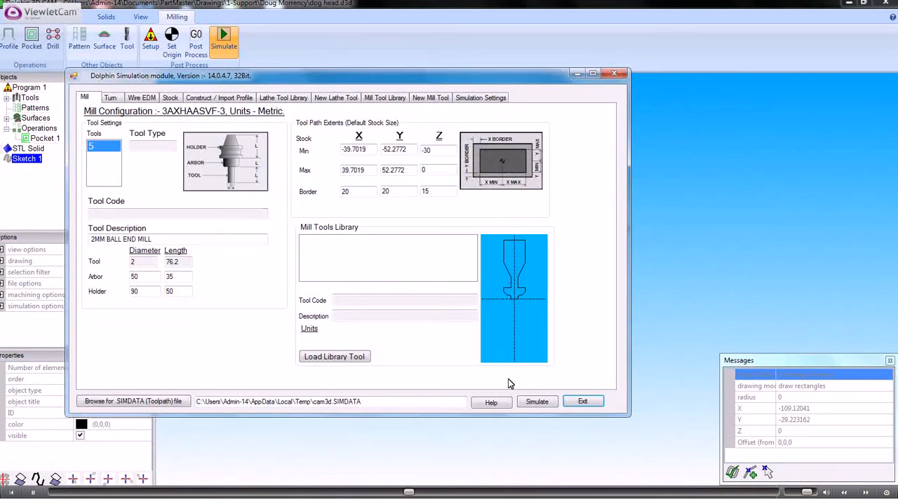
{"action": "left_click", "coordinate": [535, 403]}
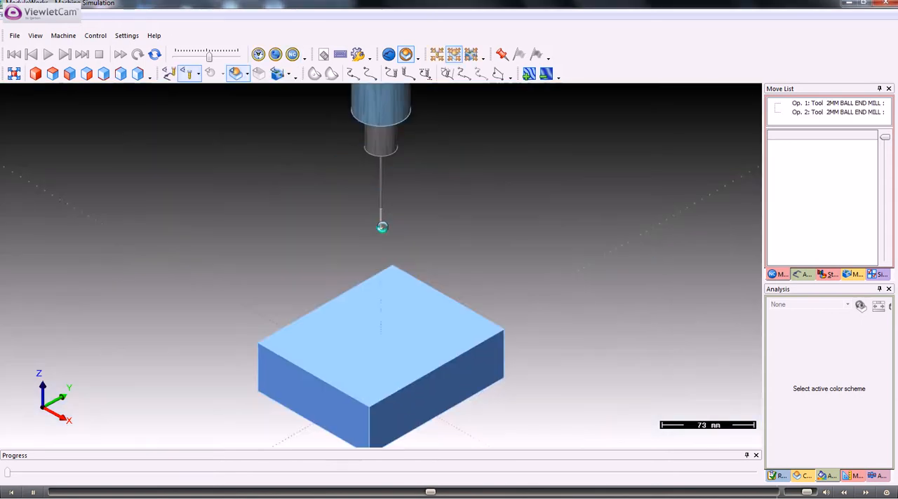
{"action": "left_click", "coordinate": [48, 55]}
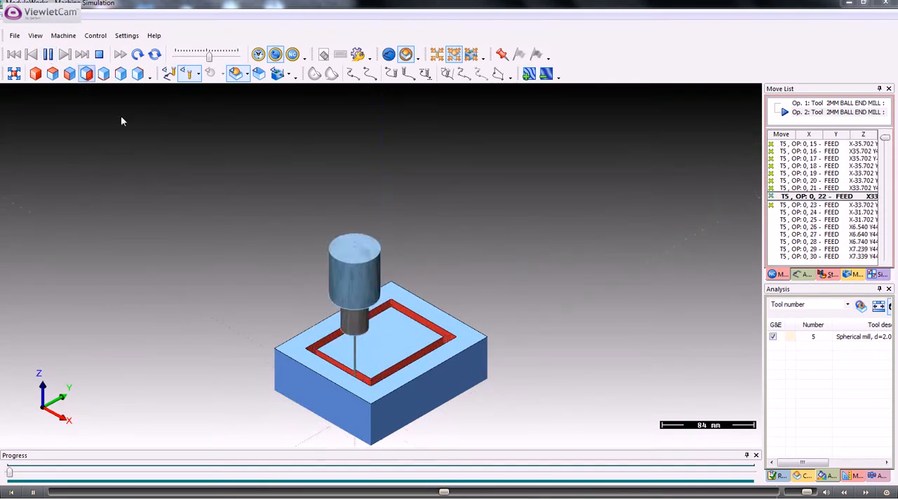
{"action": "scroll", "coordinate": [372, 325], "scroll_direction": "up", "scroll_amount": 3}
{"action": "middle_click_drag", "start_coordinate": [289, 209], "coordinate": [279, 192]}
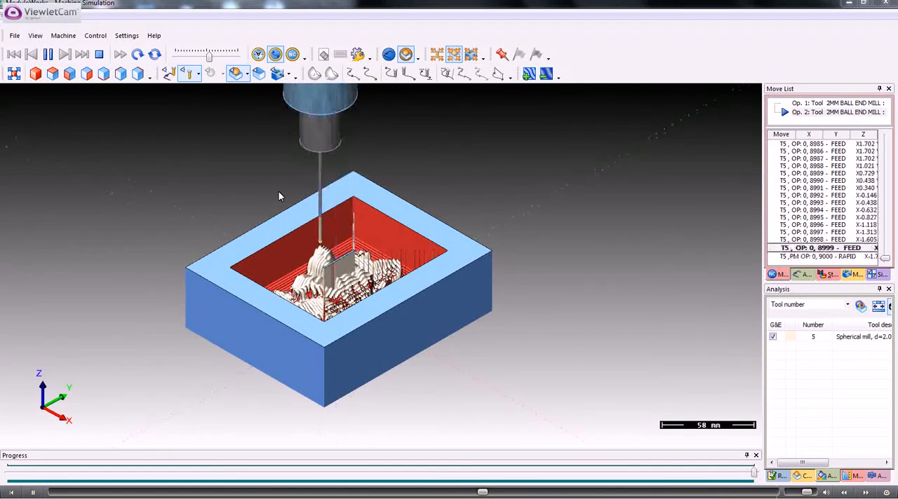
Restore the stock display, examine the machined dog's head up close, and exit the simulation
{"action": "scroll", "coordinate": [319, 254], "scroll_direction": "up", "scroll_amount": 1}
{"action": "double_click", "coordinate": [321, 249]}
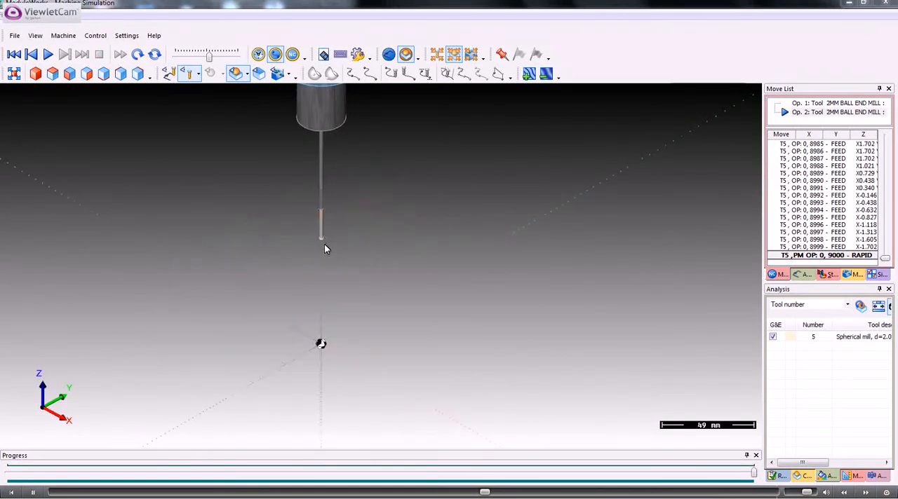
{"action": "scroll", "coordinate": [323, 260], "scroll_direction": "down", "scroll_amount": 3}
{"action": "scroll", "coordinate": [323, 261], "scroll_direction": "down", "scroll_amount": 2}
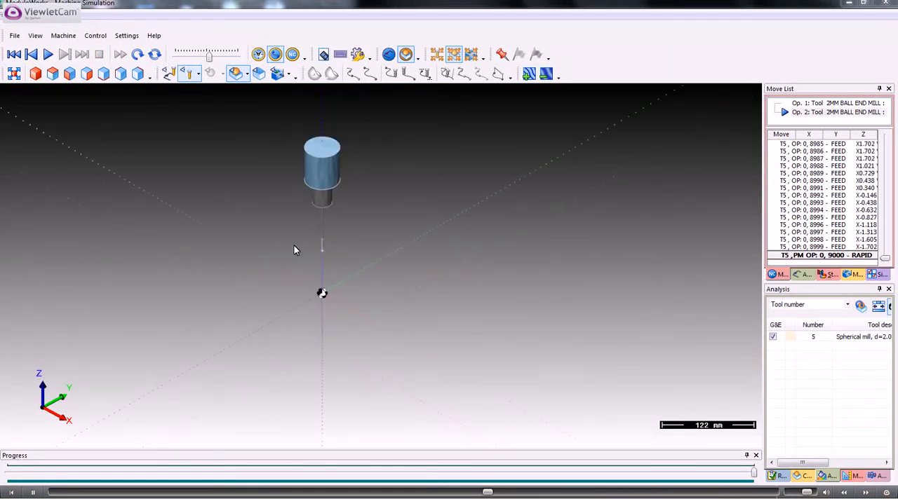
{"action": "left_click", "coordinate": [137, 54]}
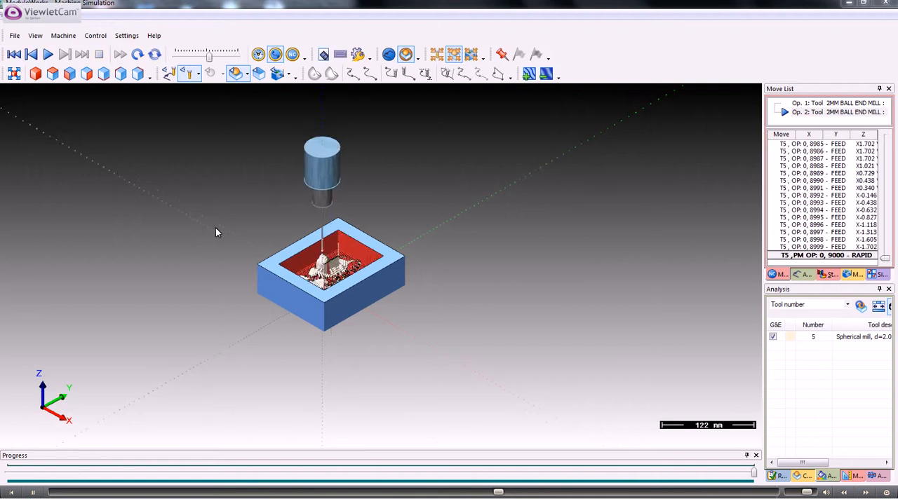
{"action": "scroll", "coordinate": [215, 230], "scroll_direction": "up", "scroll_amount": 4}
{"action": "left_click_drag", "start_coordinate": [359, 276], "coordinate": [281, 249]}
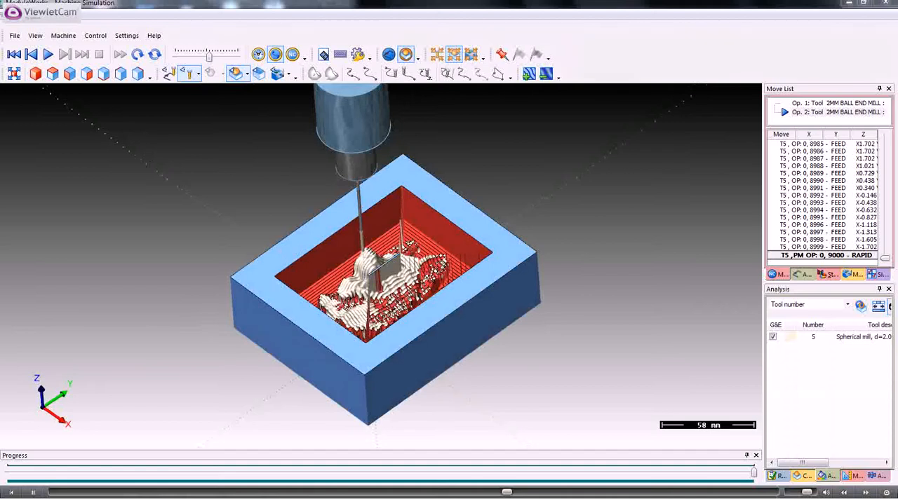
{"action": "left_click", "coordinate": [887, 4]}
{"action": "left_click", "coordinate": [581, 401]}
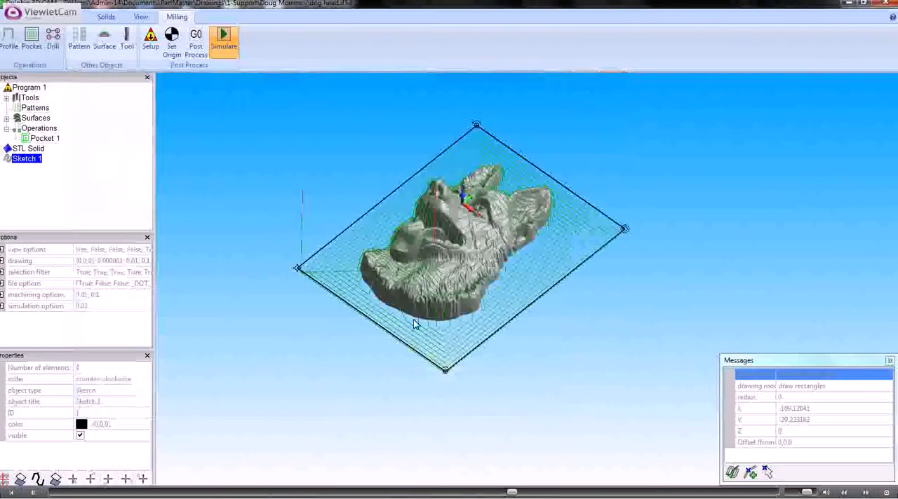
Set the step over of the existing pocket operation to 0.5 and regenerate its toolpath
{"action": "double_click", "coordinate": [46, 140]}
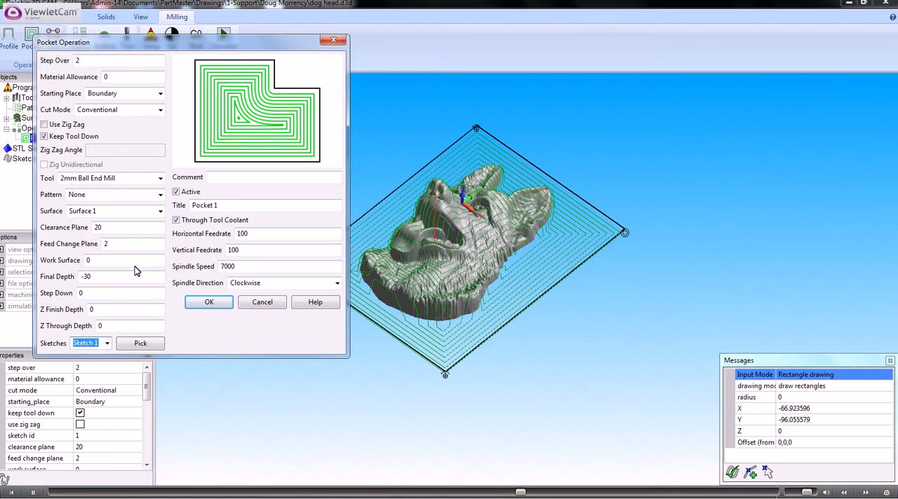
{"action": "left_click", "coordinate": [80, 293]}
{"action": "double_click", "coordinate": [79, 293]}
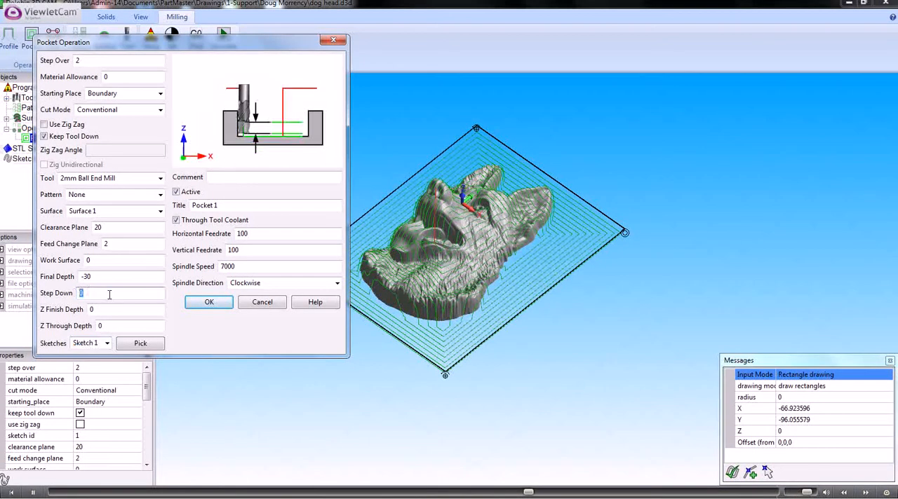
{"action": "double_click", "coordinate": [80, 60]}
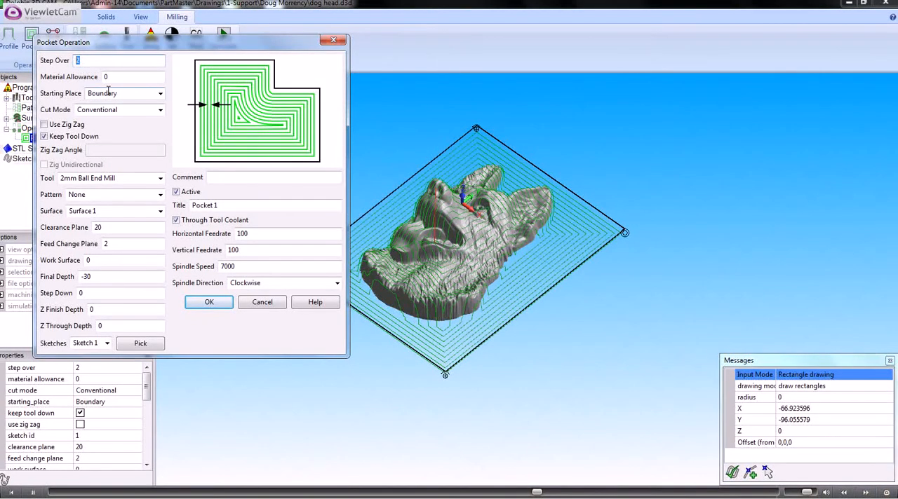
{"action": "type", "text": "1"}
{"action": "left_click", "coordinate": [208, 303]}
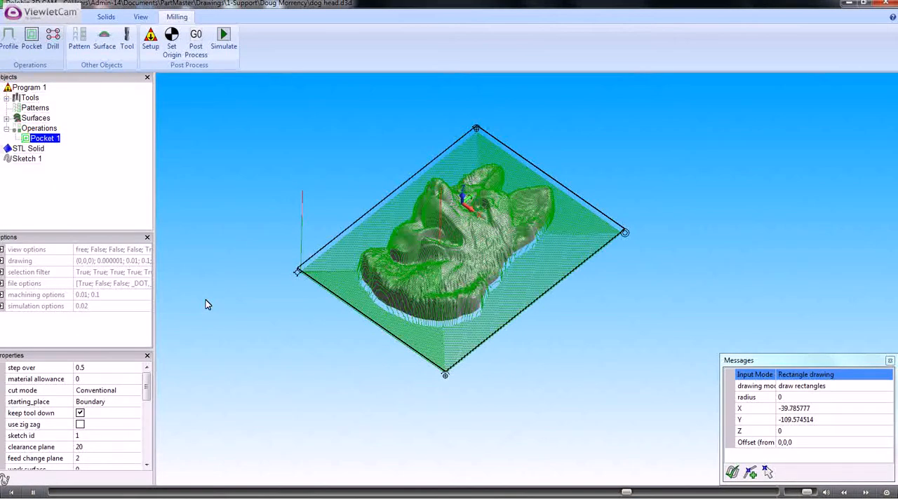
Simulate the refined pocket toolpath with the default stock size and borders, fast-forwarding to the end of machining
{"action": "left_click", "coordinate": [223, 39]}
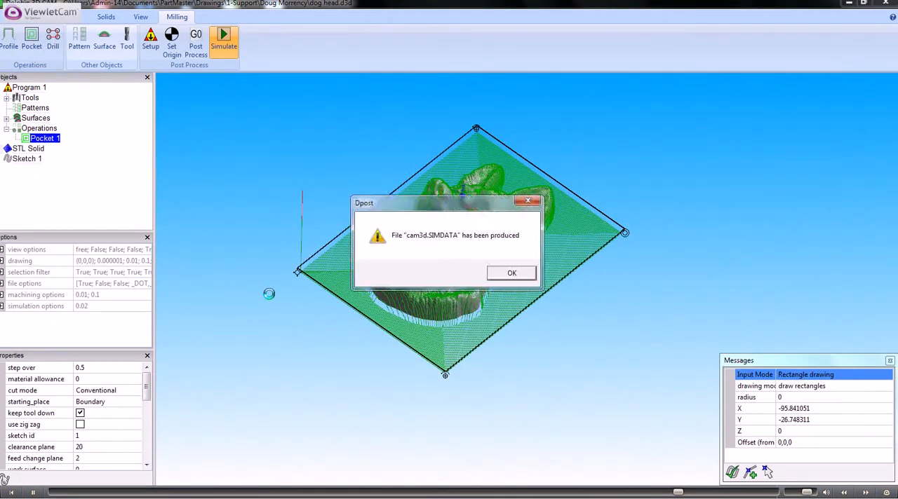
{"action": "left_click", "coordinate": [509, 274]}
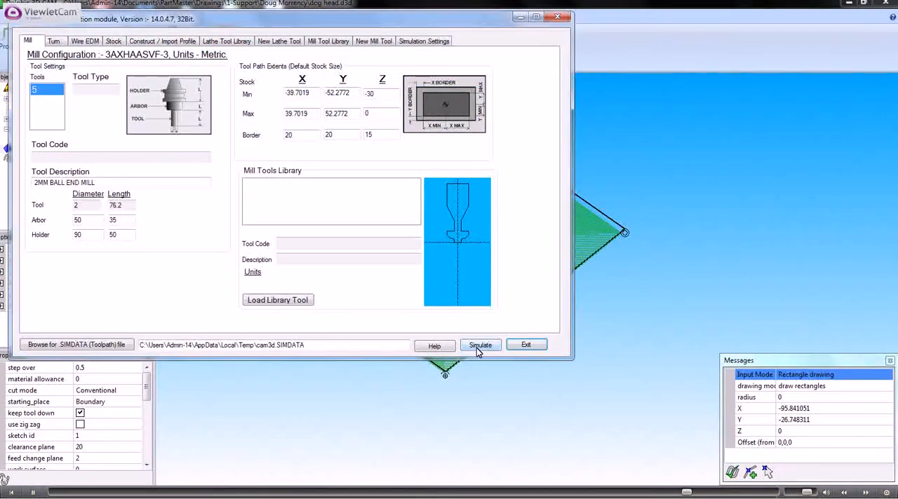
{"action": "left_click", "coordinate": [476, 346]}
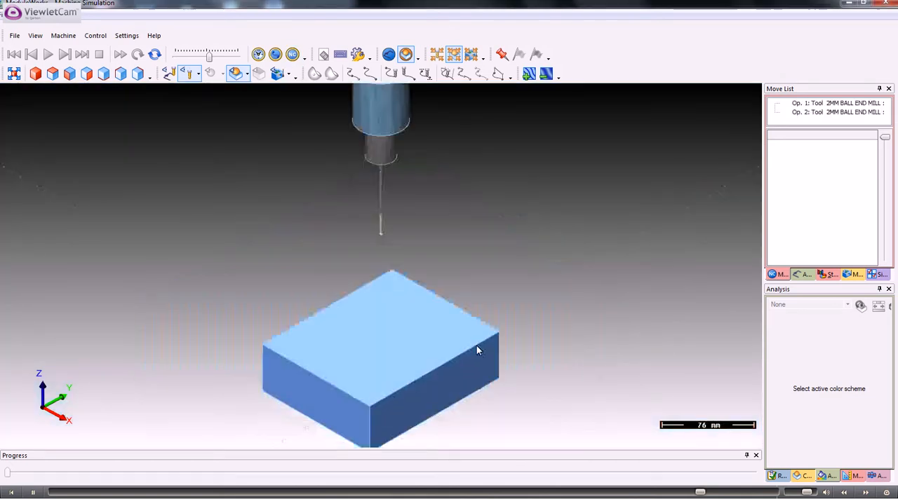
{"action": "left_click", "coordinate": [121, 56]}
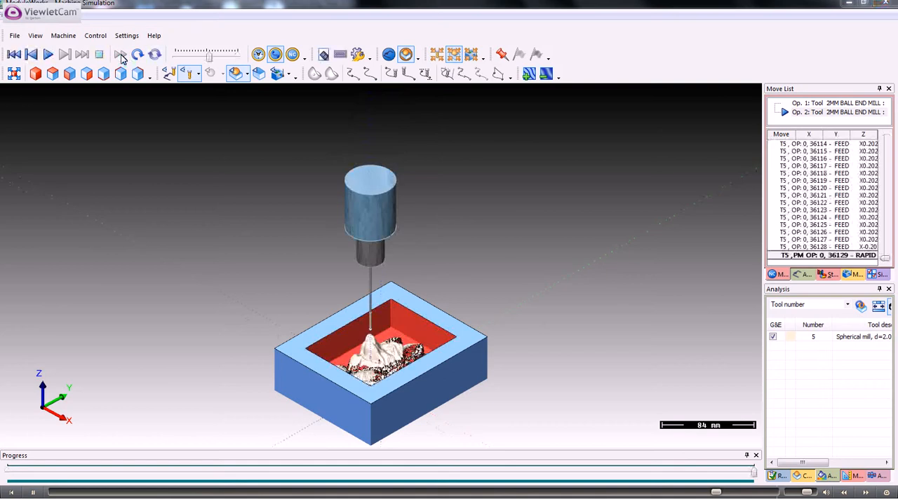
Examine the machined dog's head from a steeper angle, along with the simulation report and the cut simulation's accuracy and collision-check settings
{"action": "scroll", "coordinate": [370, 296], "scroll_direction": "up", "scroll_amount": 2}
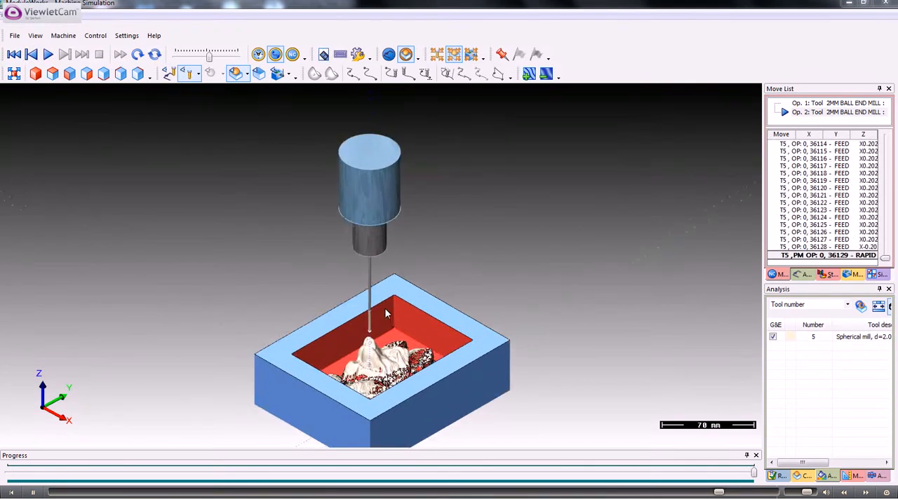
{"action": "left_click_drag", "start_coordinate": [385, 310], "coordinate": [428, 244]}
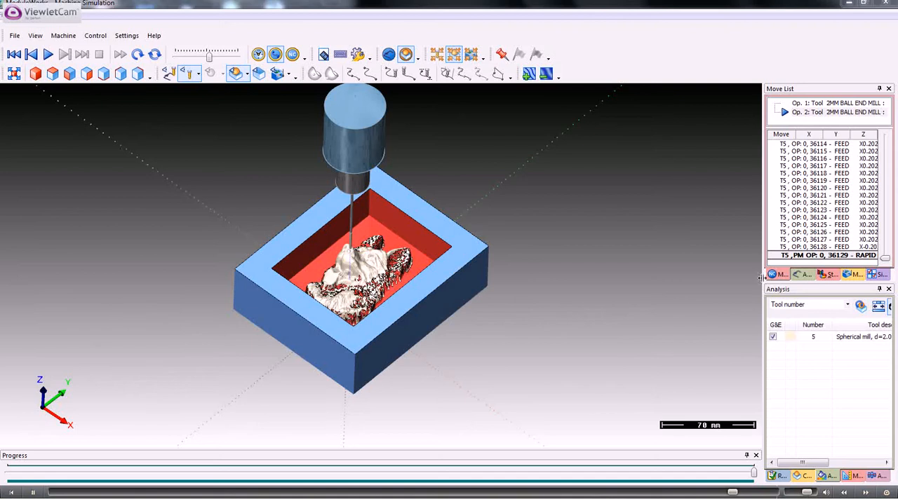
{"action": "left_click", "coordinate": [783, 476]}
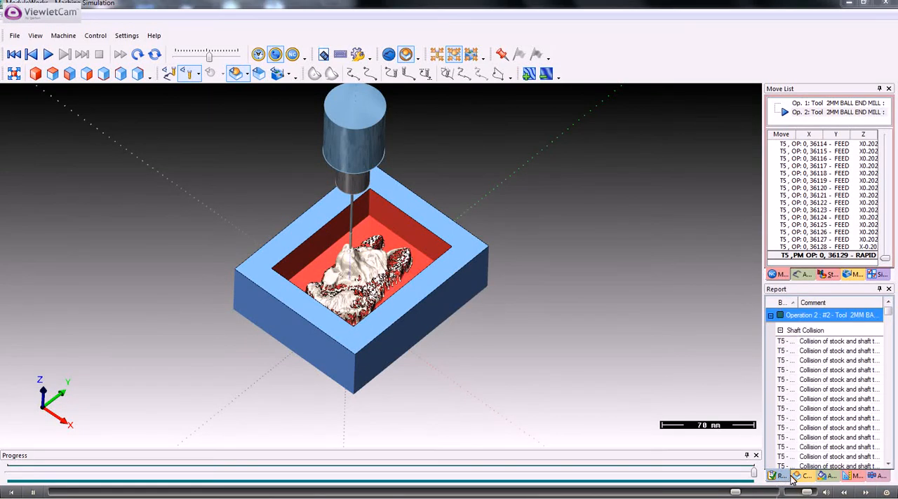
{"action": "left_click", "coordinate": [803, 476]}
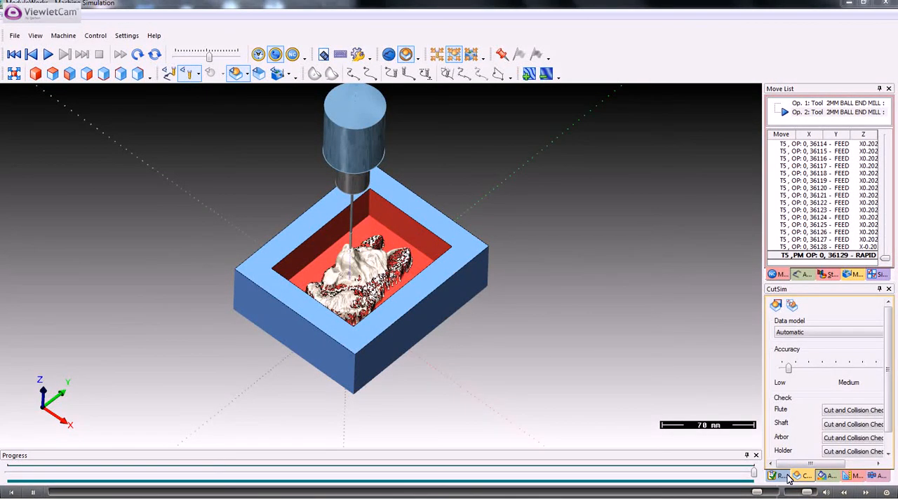
{"action": "scroll", "coordinate": [383, 278], "scroll_direction": "up", "scroll_amount": 2}
{"action": "scroll", "coordinate": [382, 277], "scroll_direction": "down", "scroll_amount": 2}
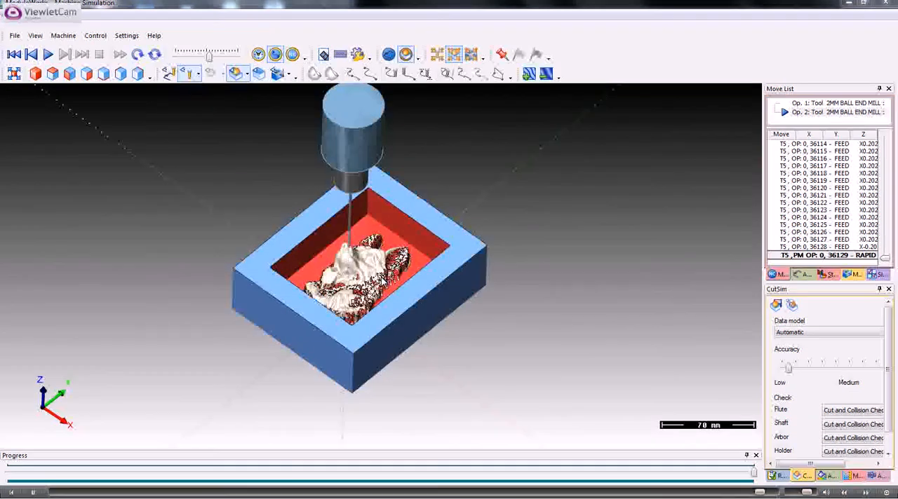
{"action": "mouse_move", "coordinate": [383, 279]}
{"action": "middle_mouse_down"}
{"action": "mouse_move", "coordinate": [380, 251]}
{"action": "mouse_move", "coordinate": [383, 292]}
{"action": "mouse_move", "coordinate": [379, 282]}
{"action": "middle_mouse_up"}
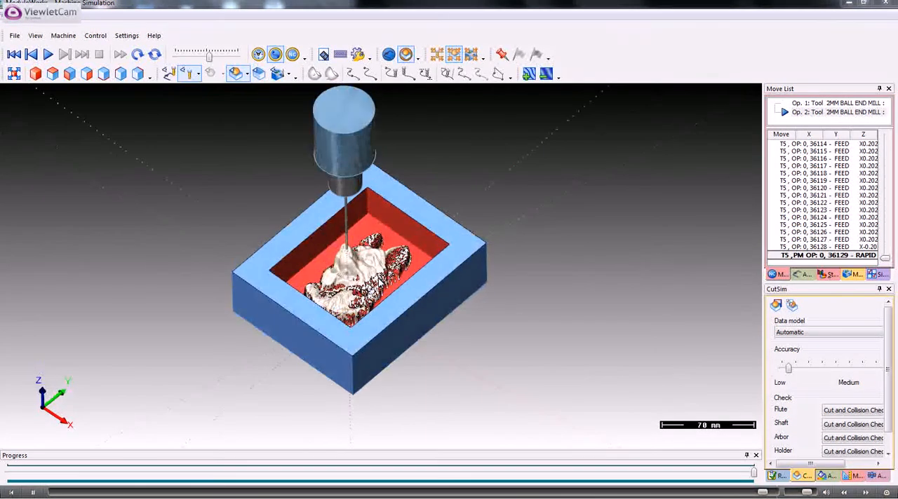